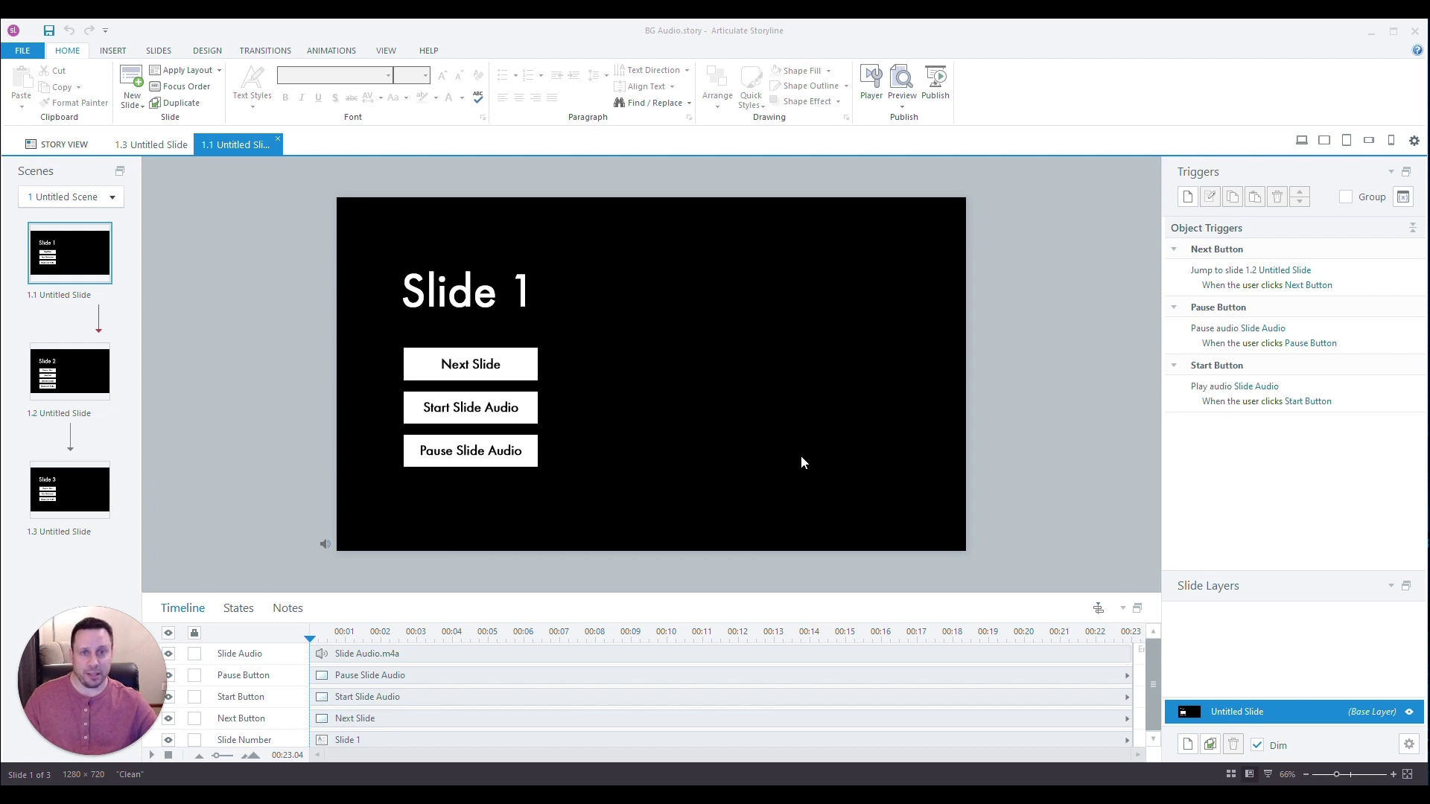
Step: Dismiss the Articulate 360 app window and open the Preview options menu
left_click(855, 782)
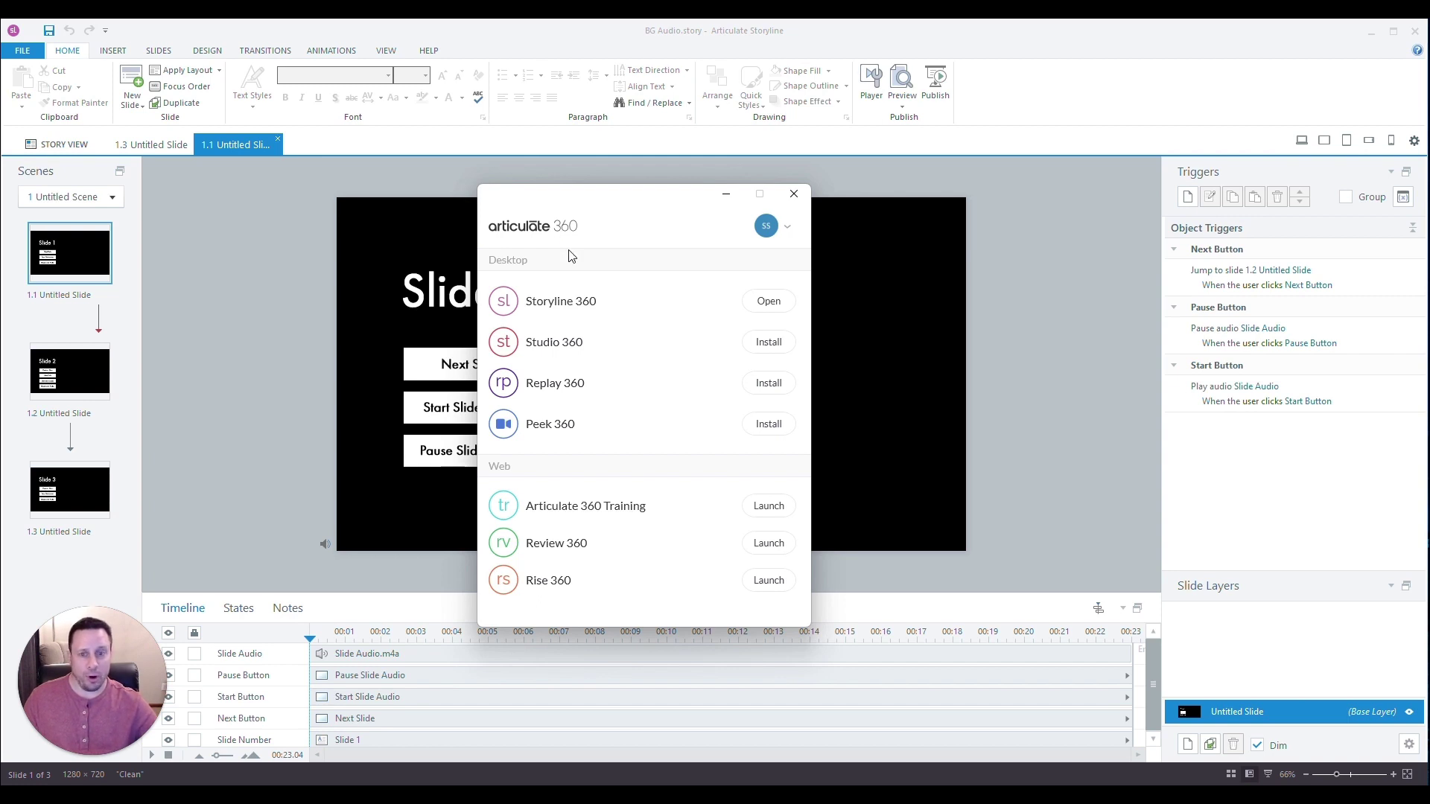
mouse_move(626, 300)
left_click(794, 193)
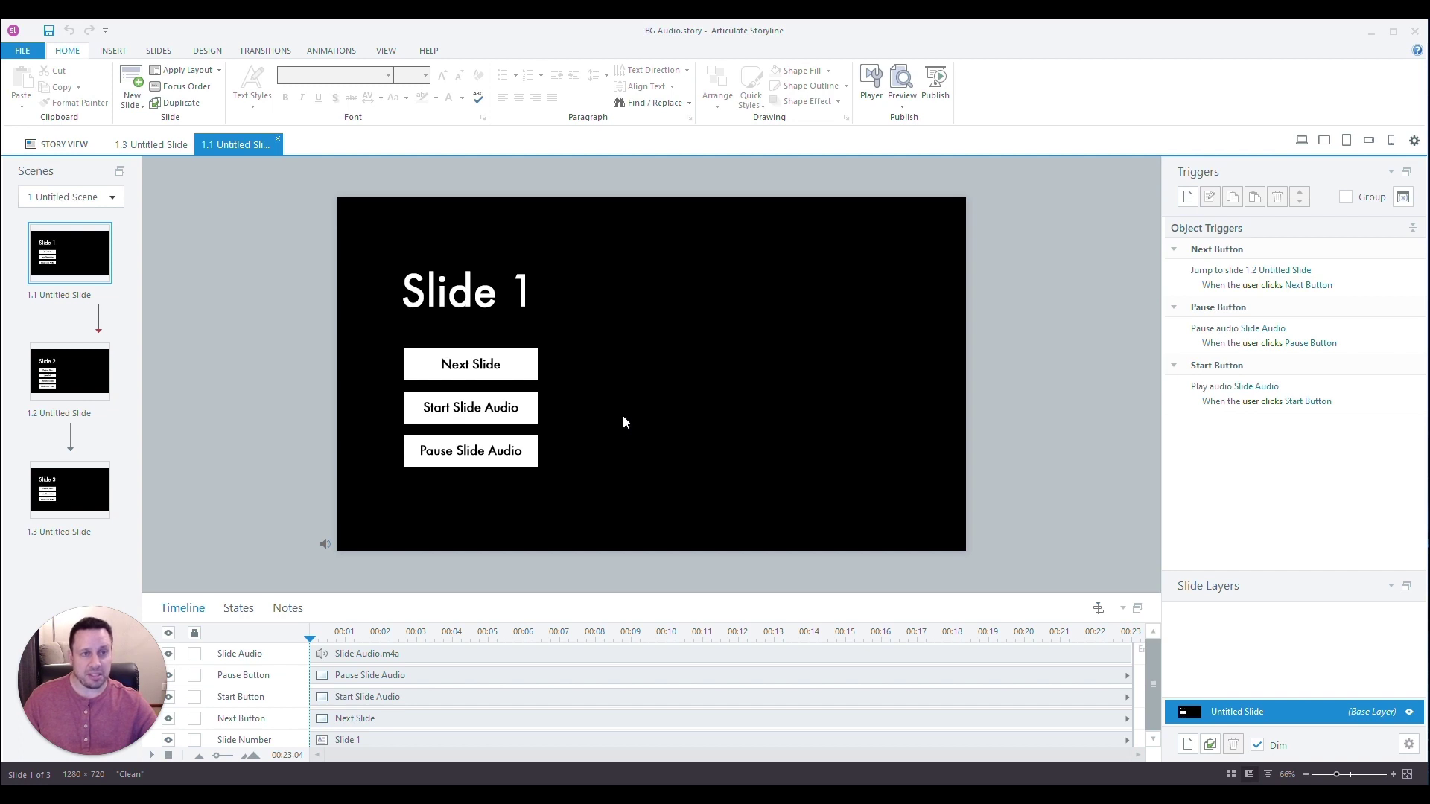
left_click(902, 105)
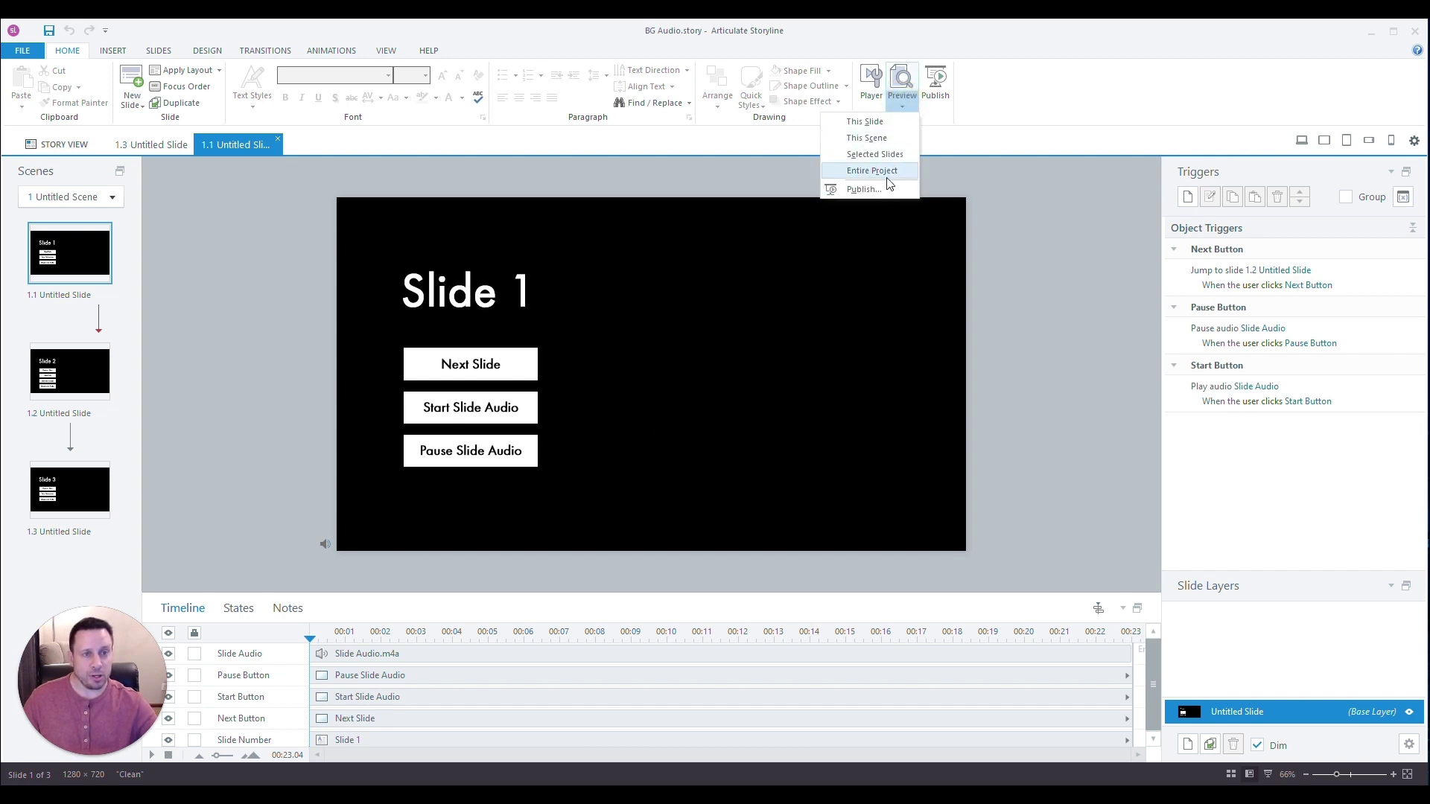
Step: Preview the entire project, moving Slide 1 → 2 → 1 → 2, then close the preview
left_click(886, 172)
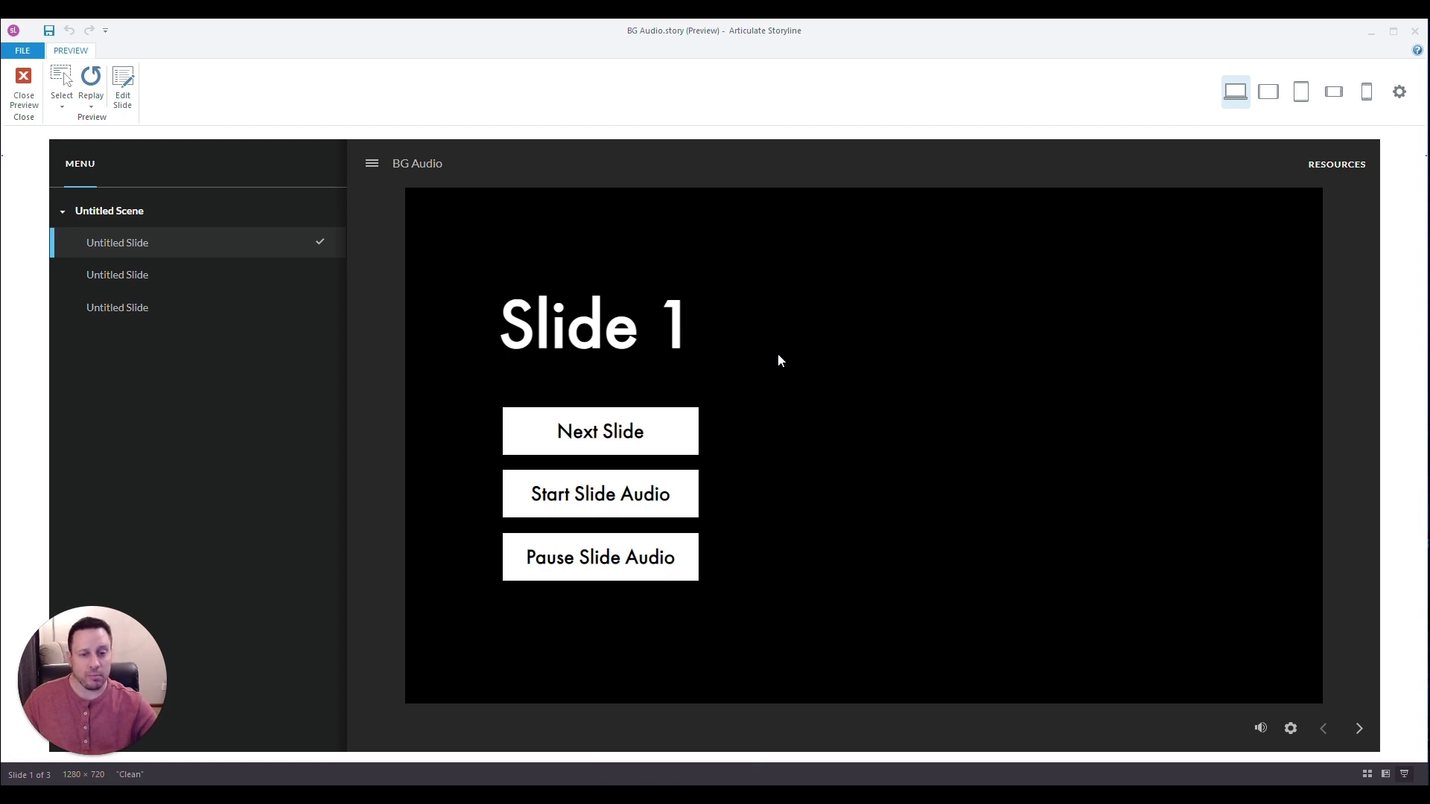
left_click(623, 430)
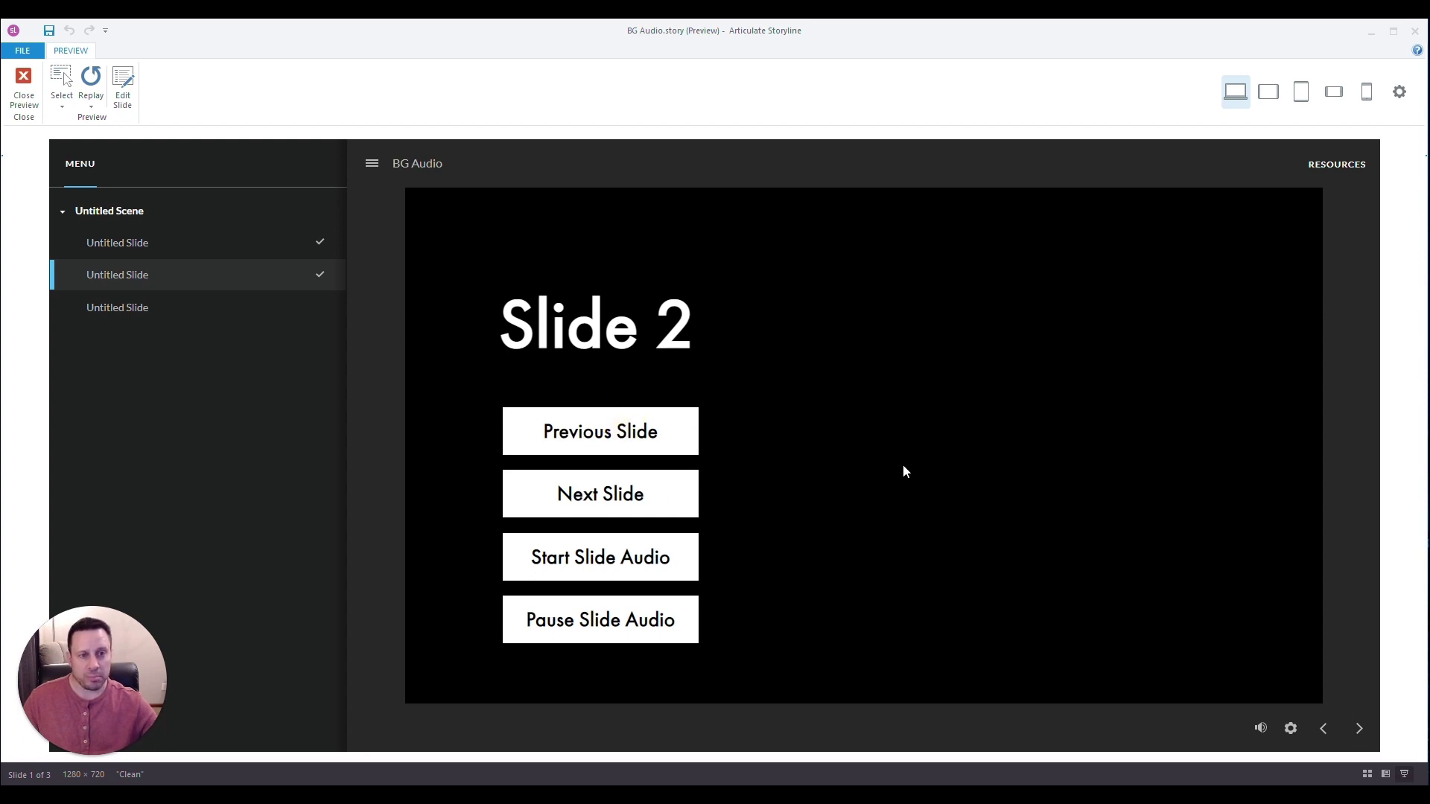
left_click(621, 436)
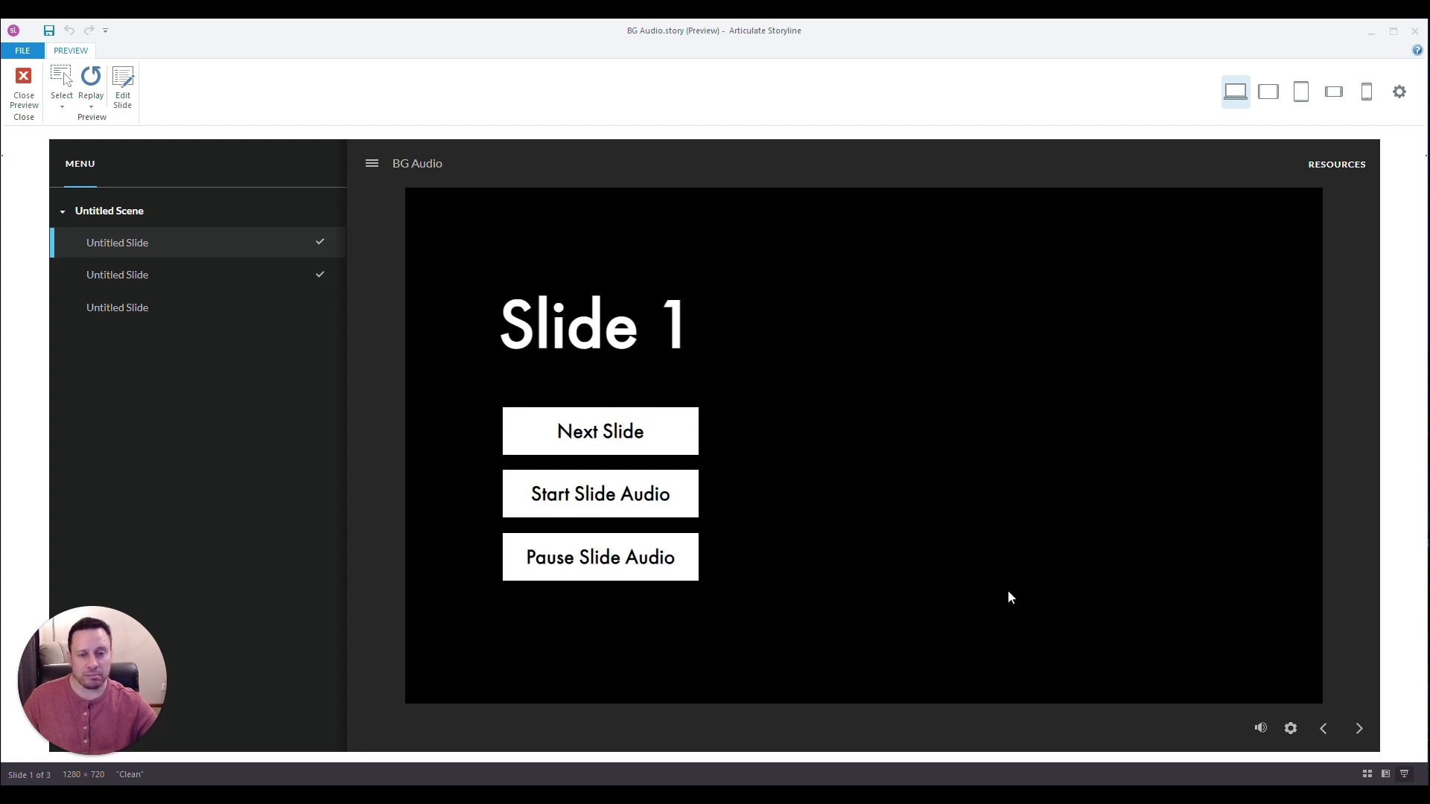
left_click(600, 445)
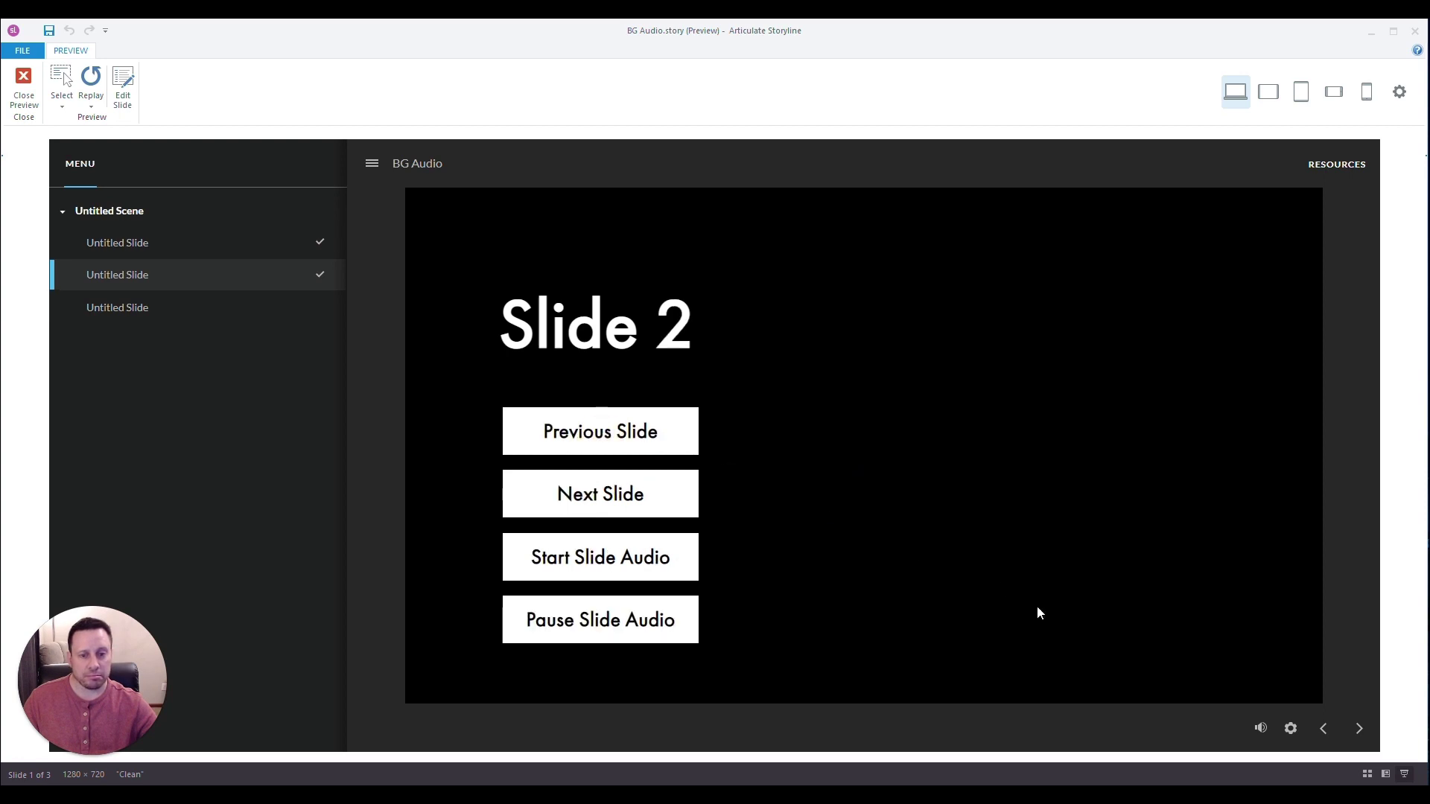
left_click(24, 85)
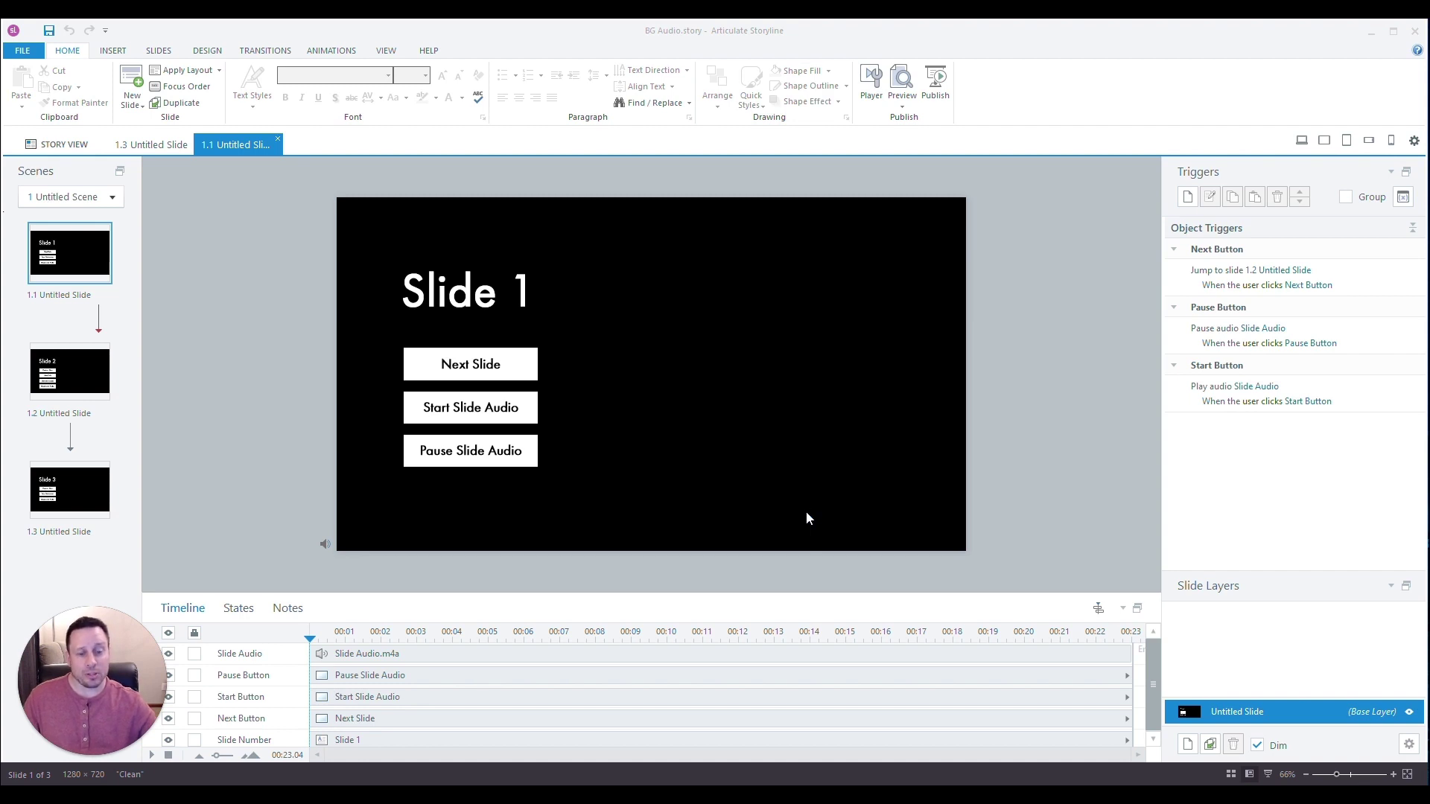
Step: Open the Untitled Playlist (3 tracks) background audio settings from Insert > Audio
key("F12")
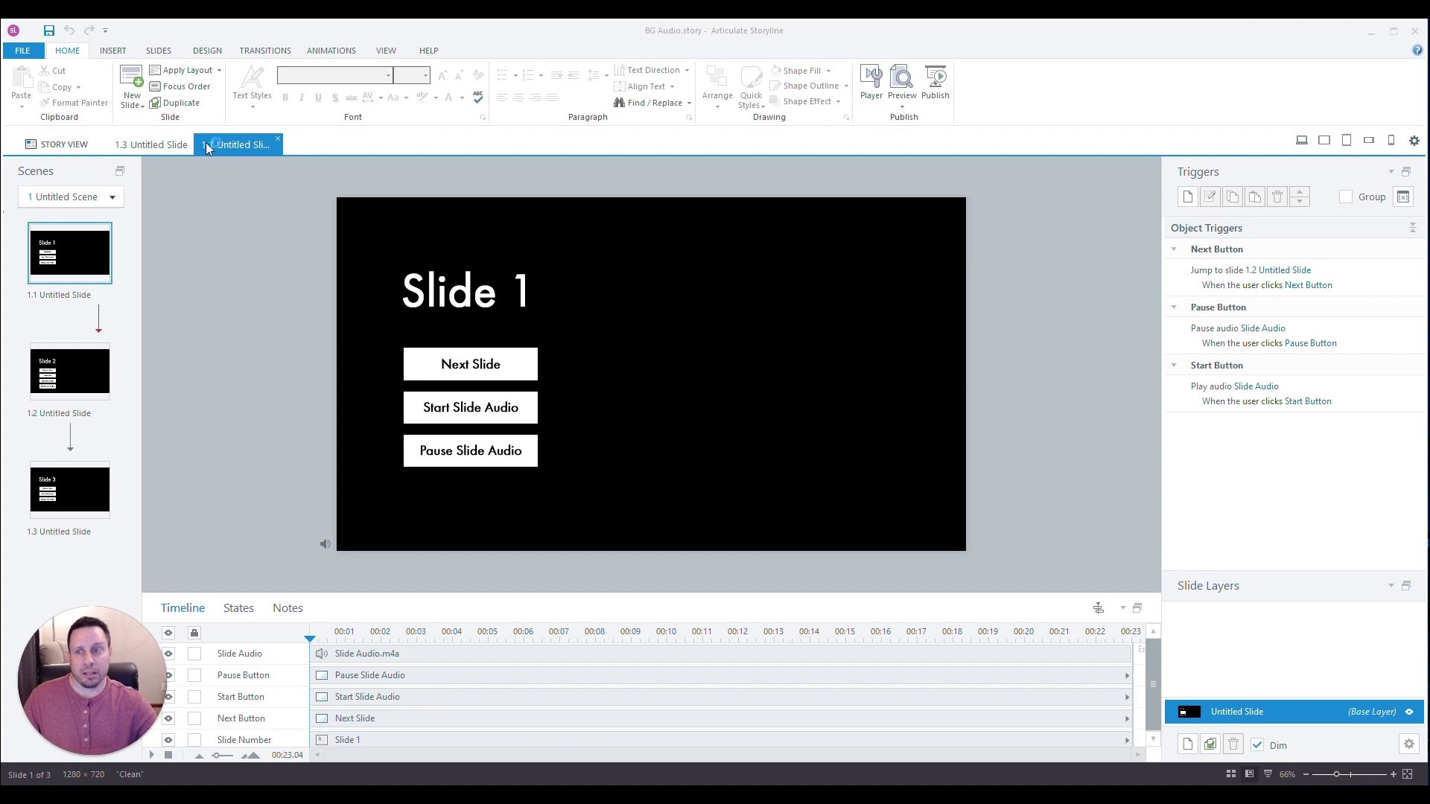
left_click(117, 52)
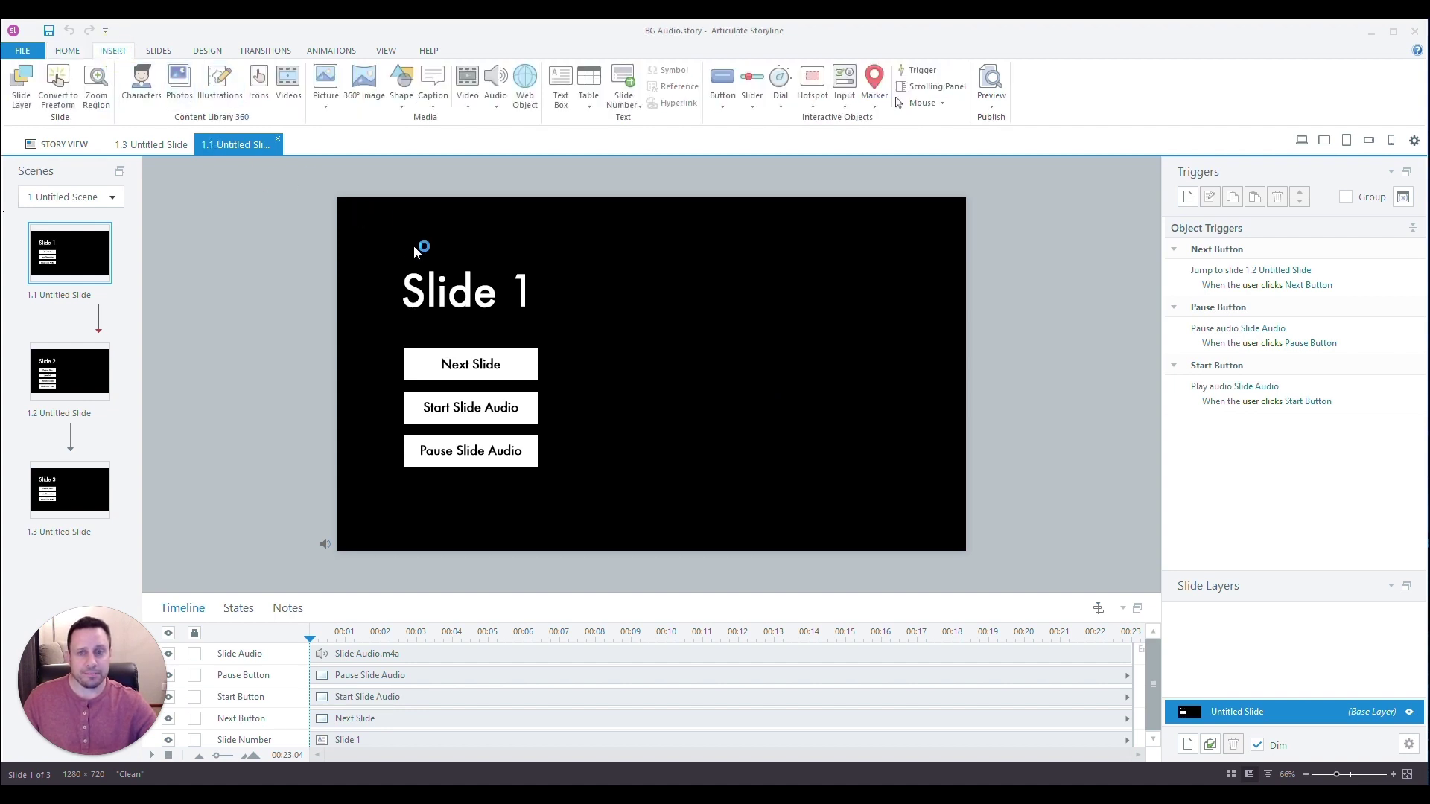
left_click(497, 107)
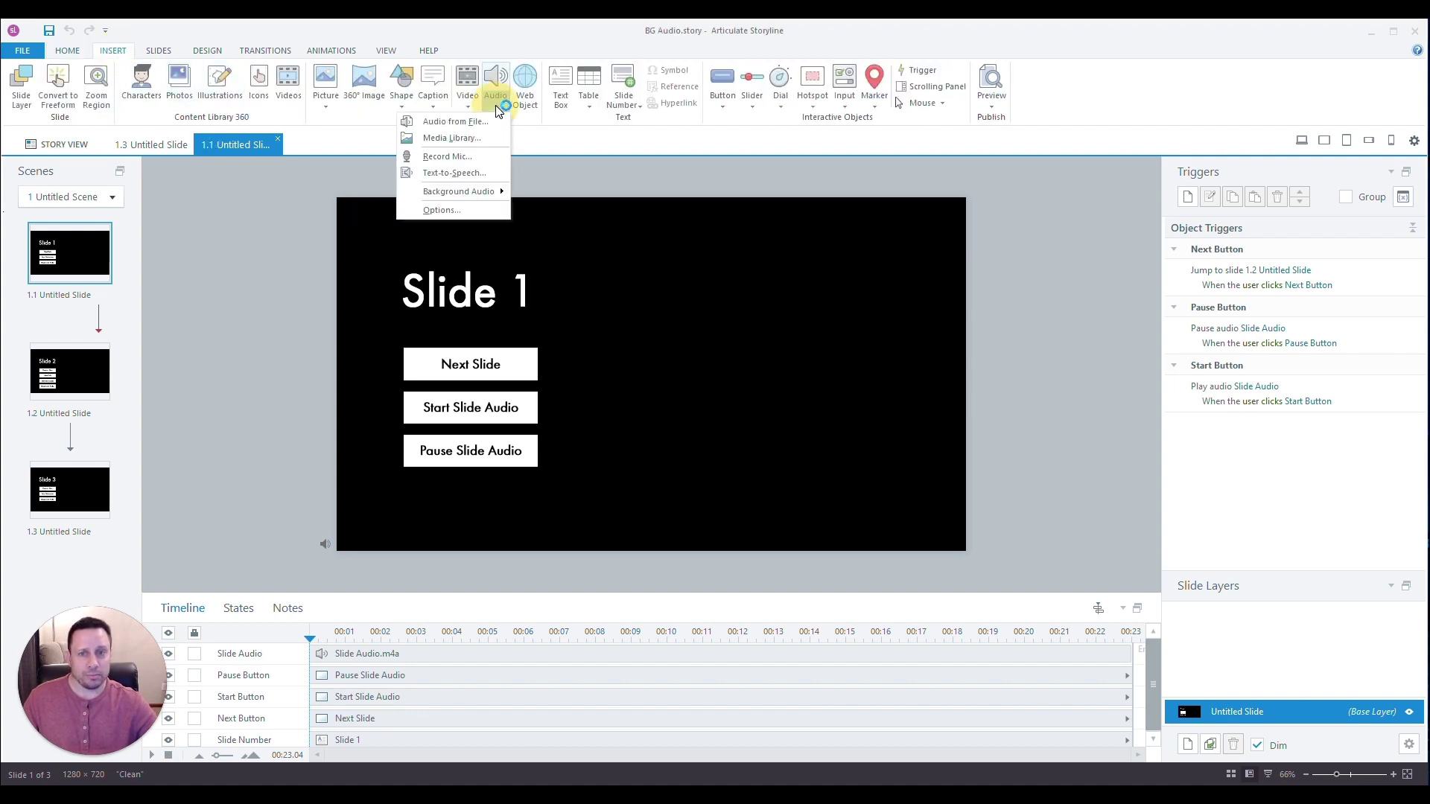
mouse_move(458, 192)
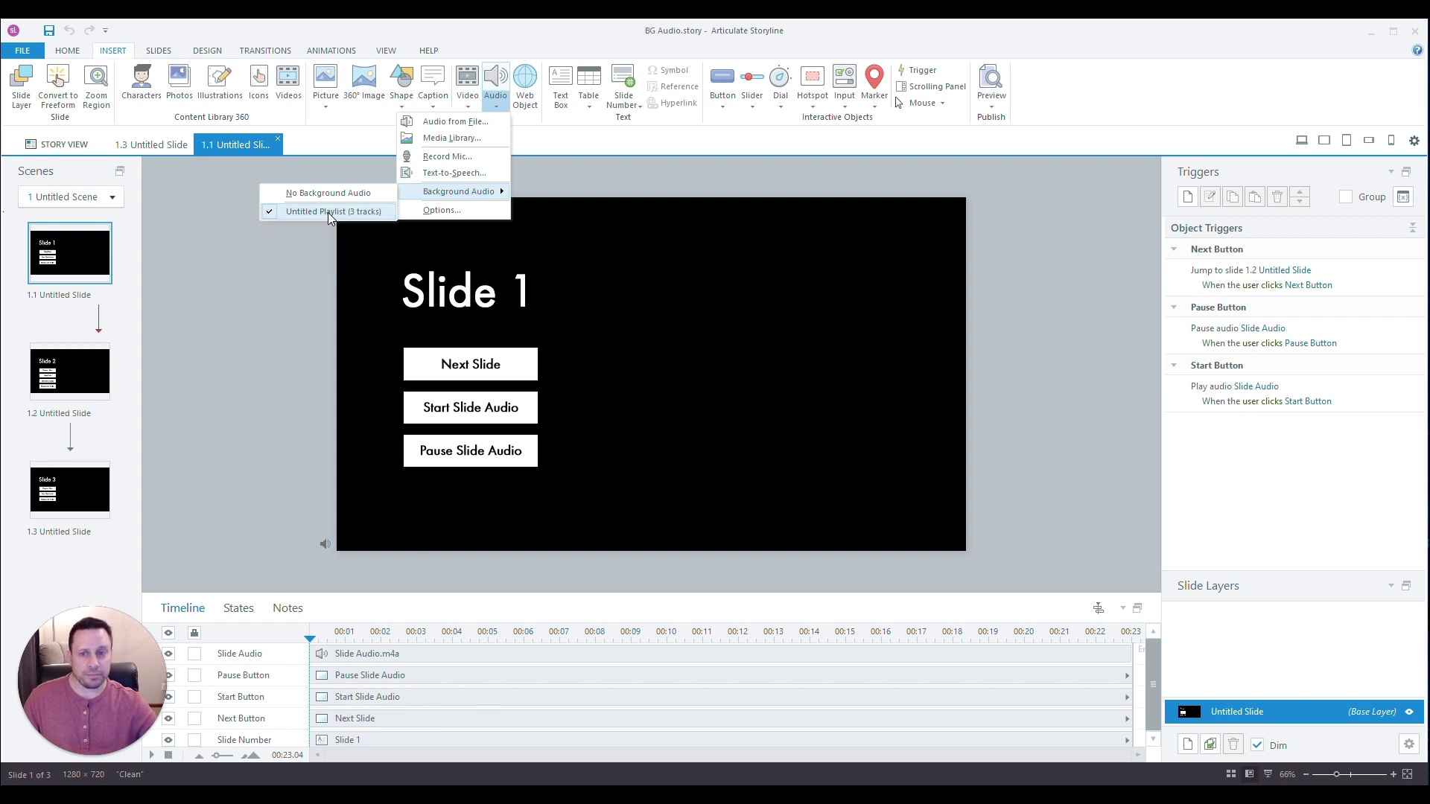
left_click(328, 213)
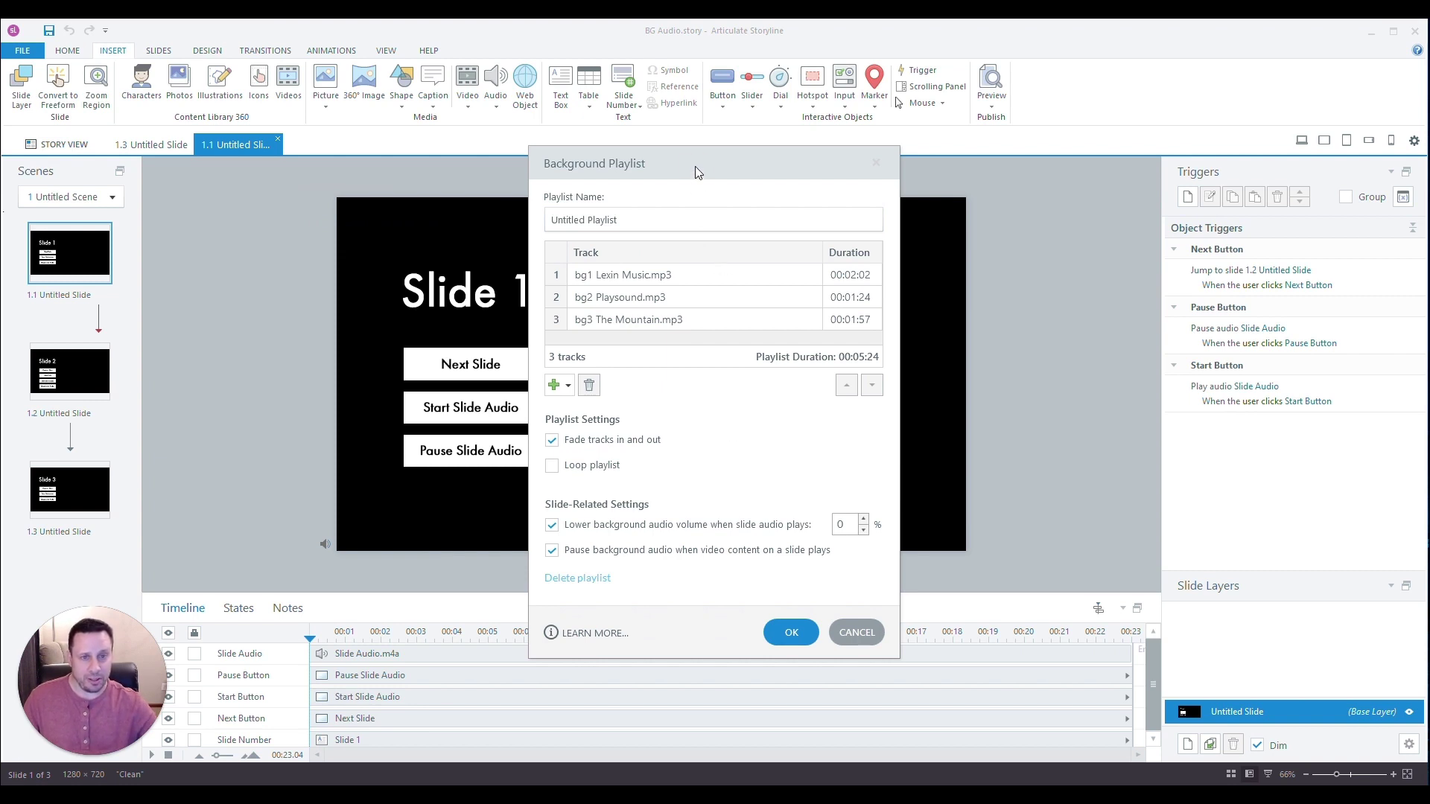
left_click_drag(695, 167, 672, 163)
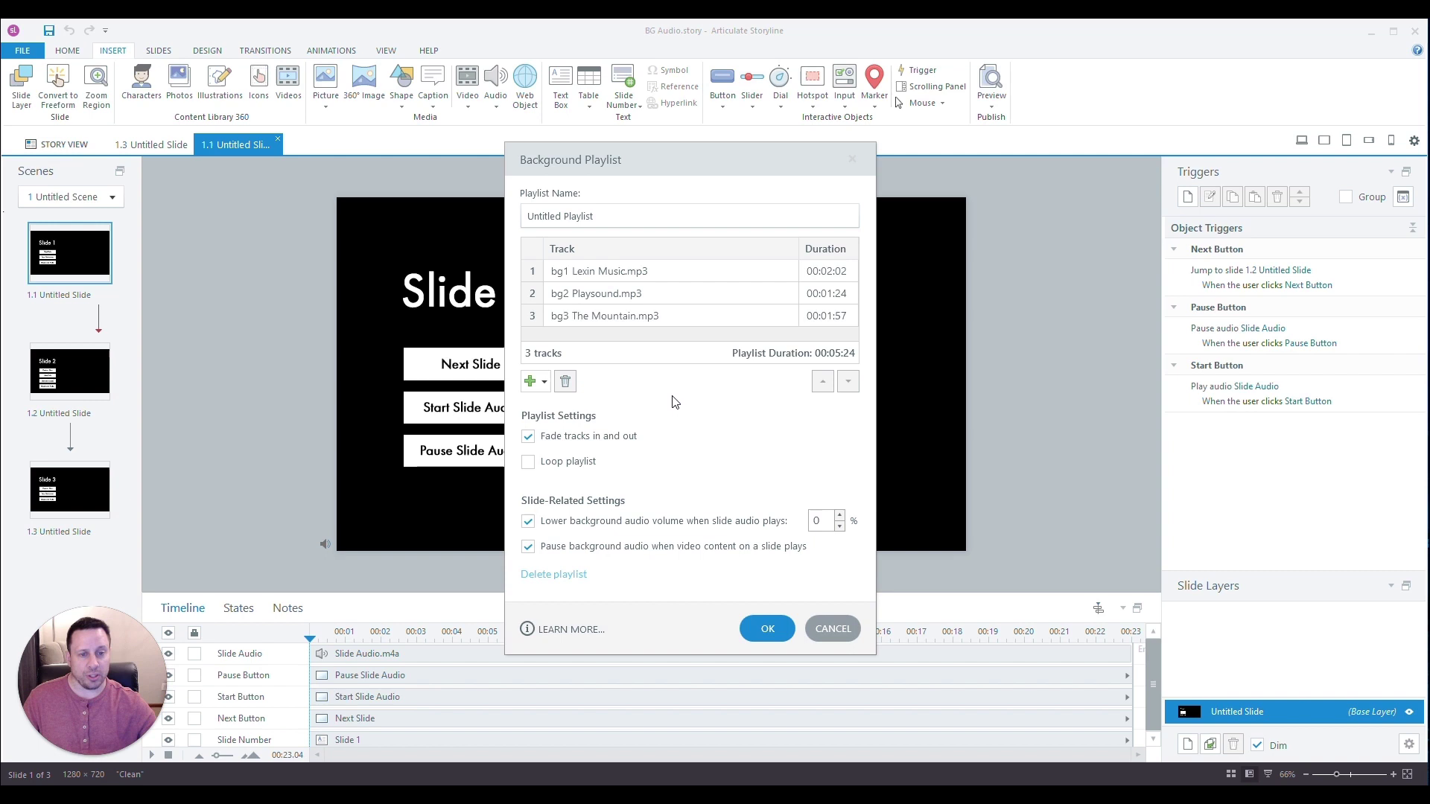
left_click(544, 384)
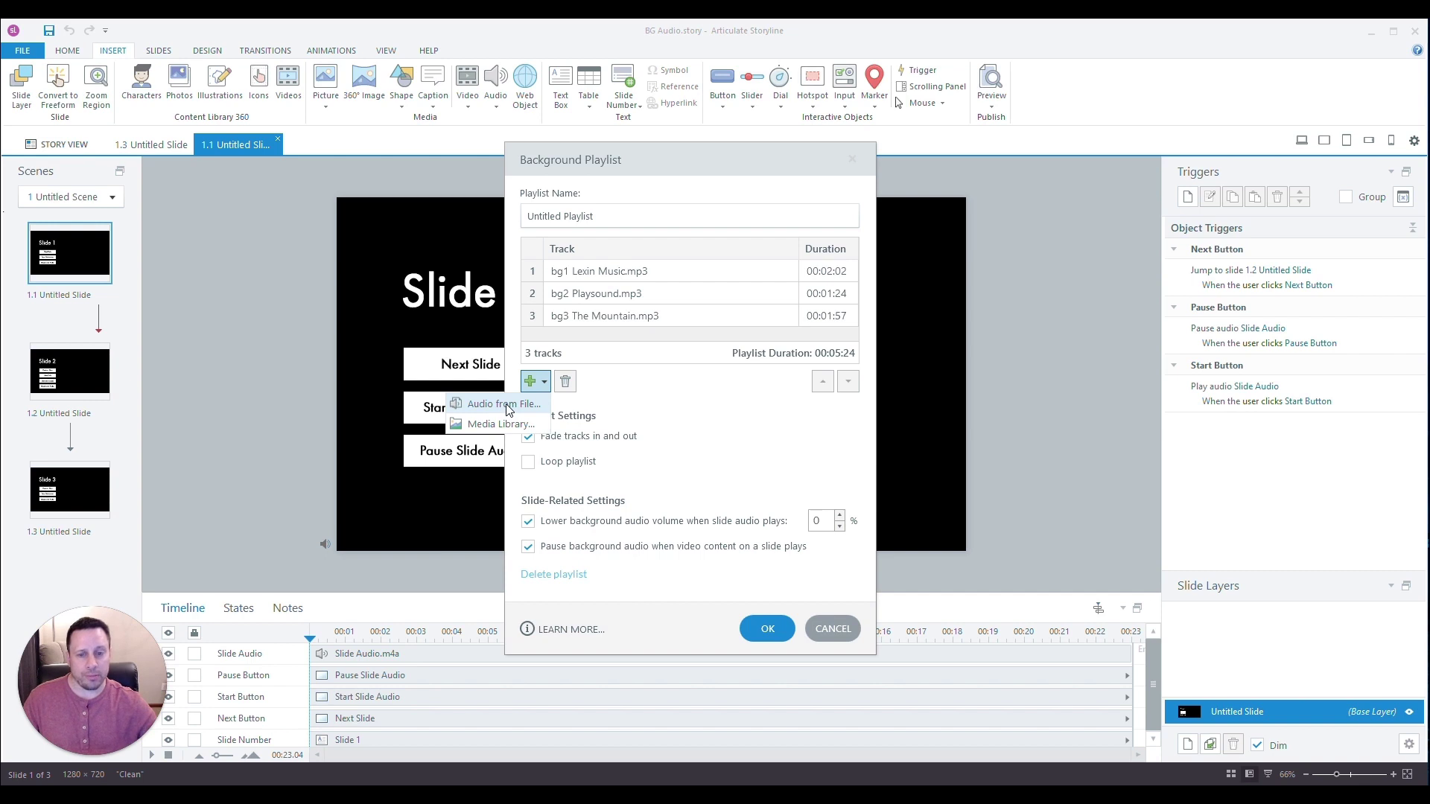
left_click(606, 363)
left_click(593, 277)
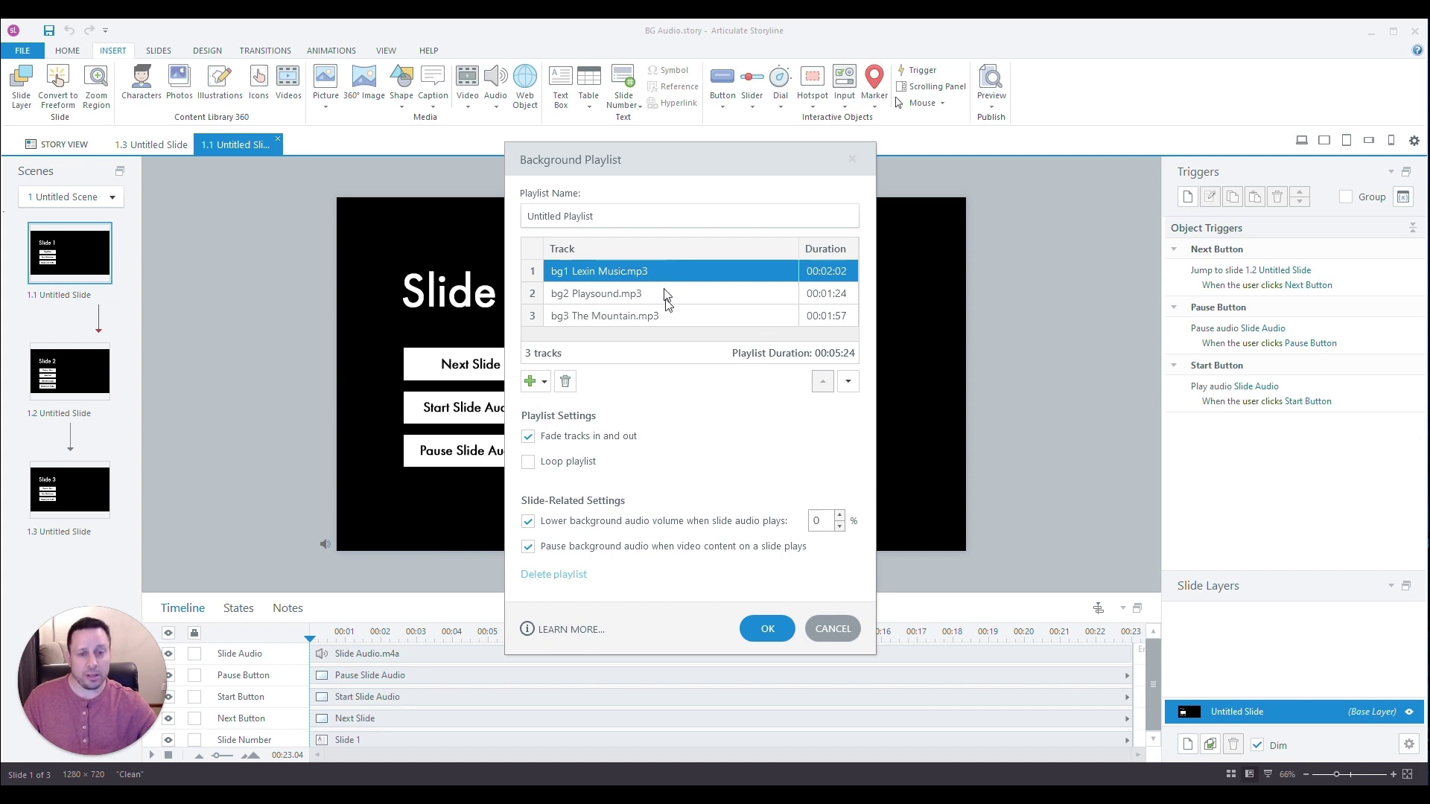
left_click(846, 382)
left_click(846, 381)
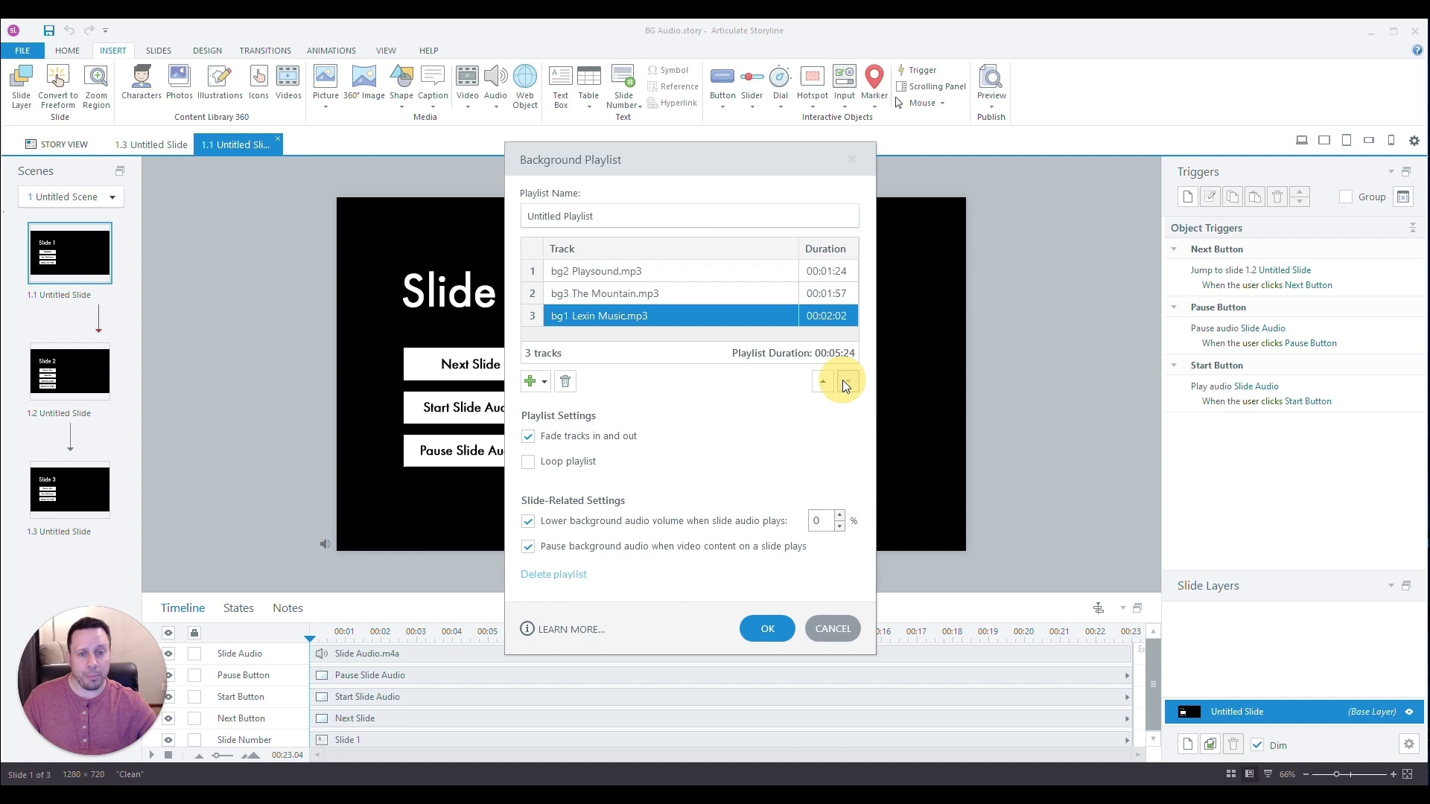
left_click(821, 382)
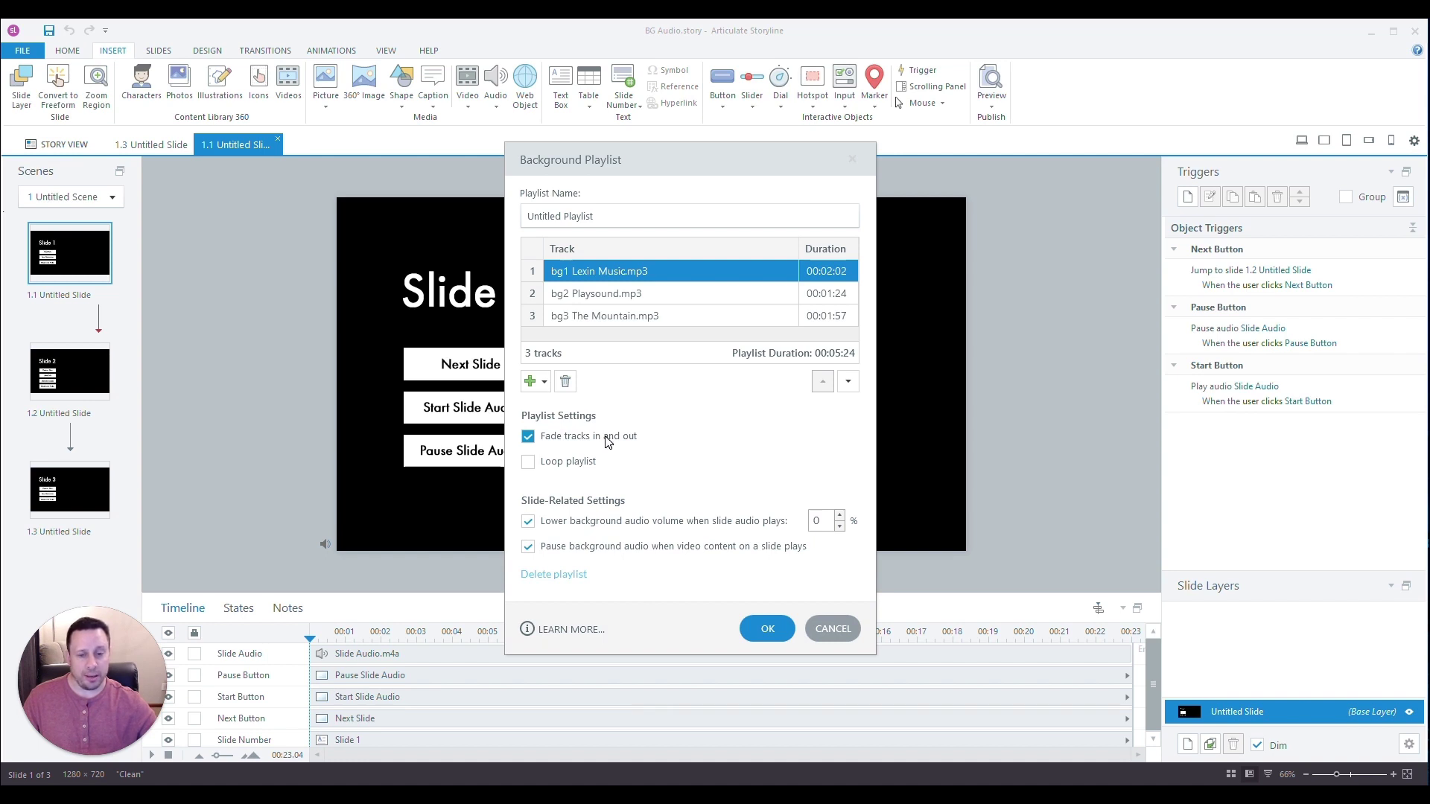
Step: Tick Loop playlist in the Background Playlist dialog
left_click(527, 464)
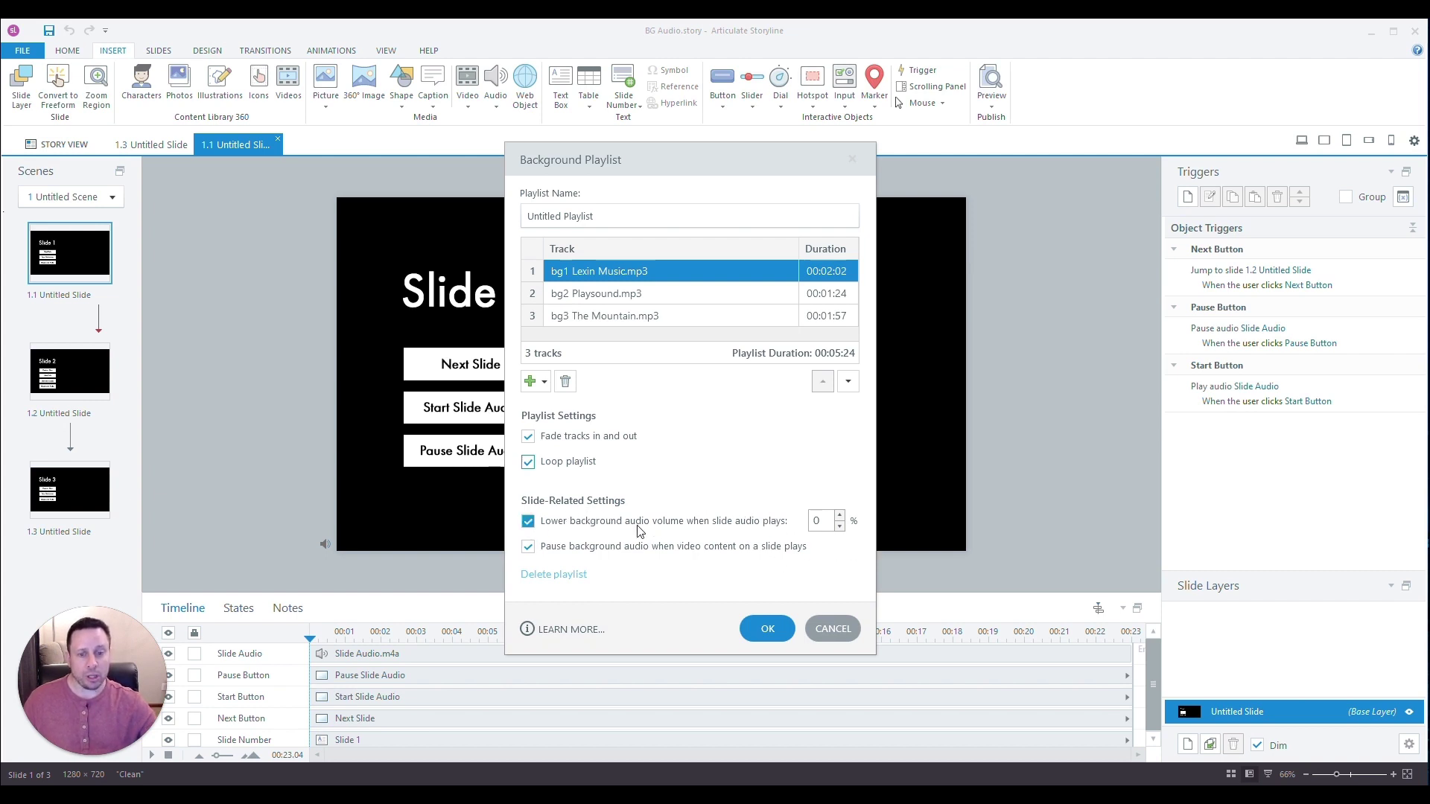
Step: Adjust the lowered-volume field and Lower background audio option, then cancel the dialog
left_click(819, 522)
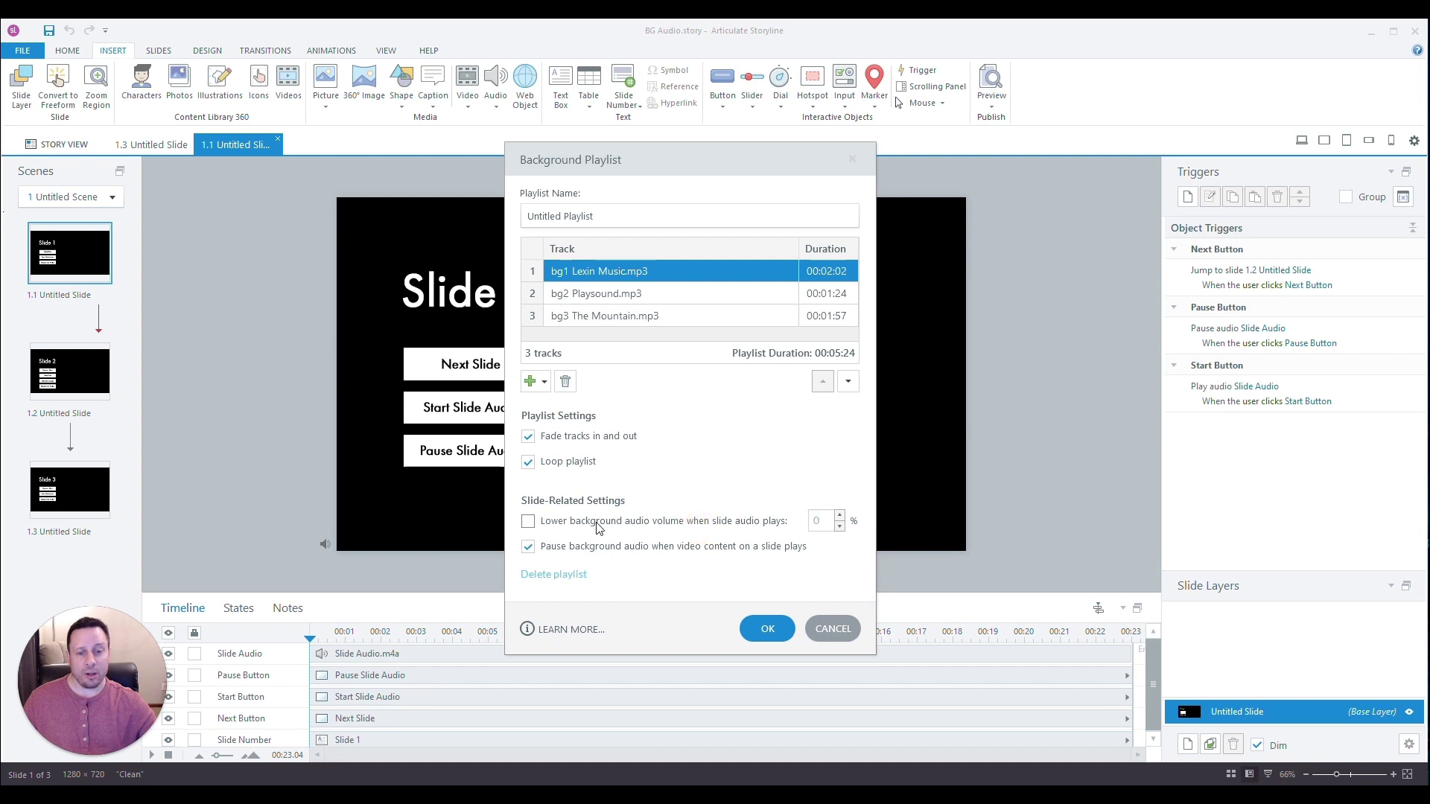
double_click(528, 521)
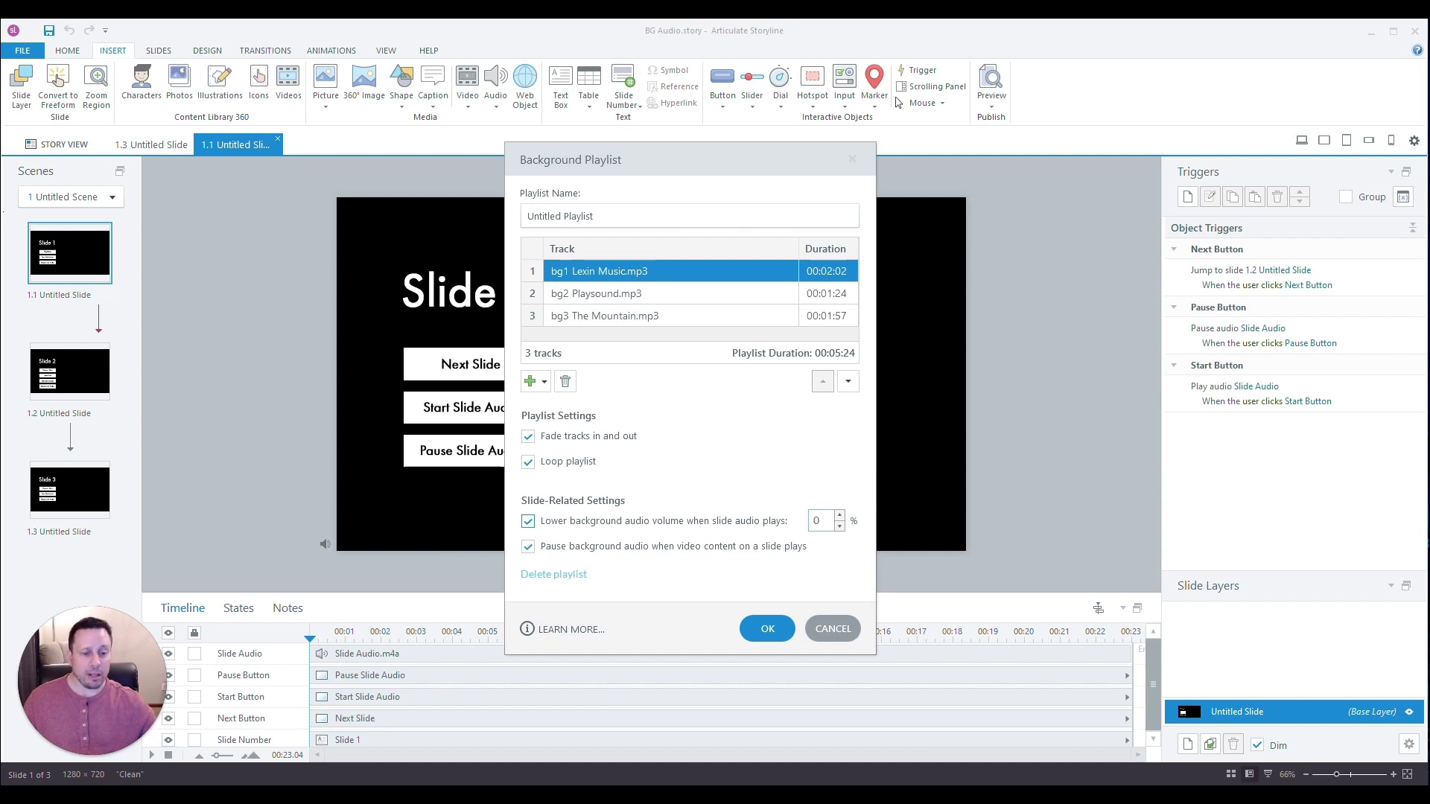
left_click(830, 630)
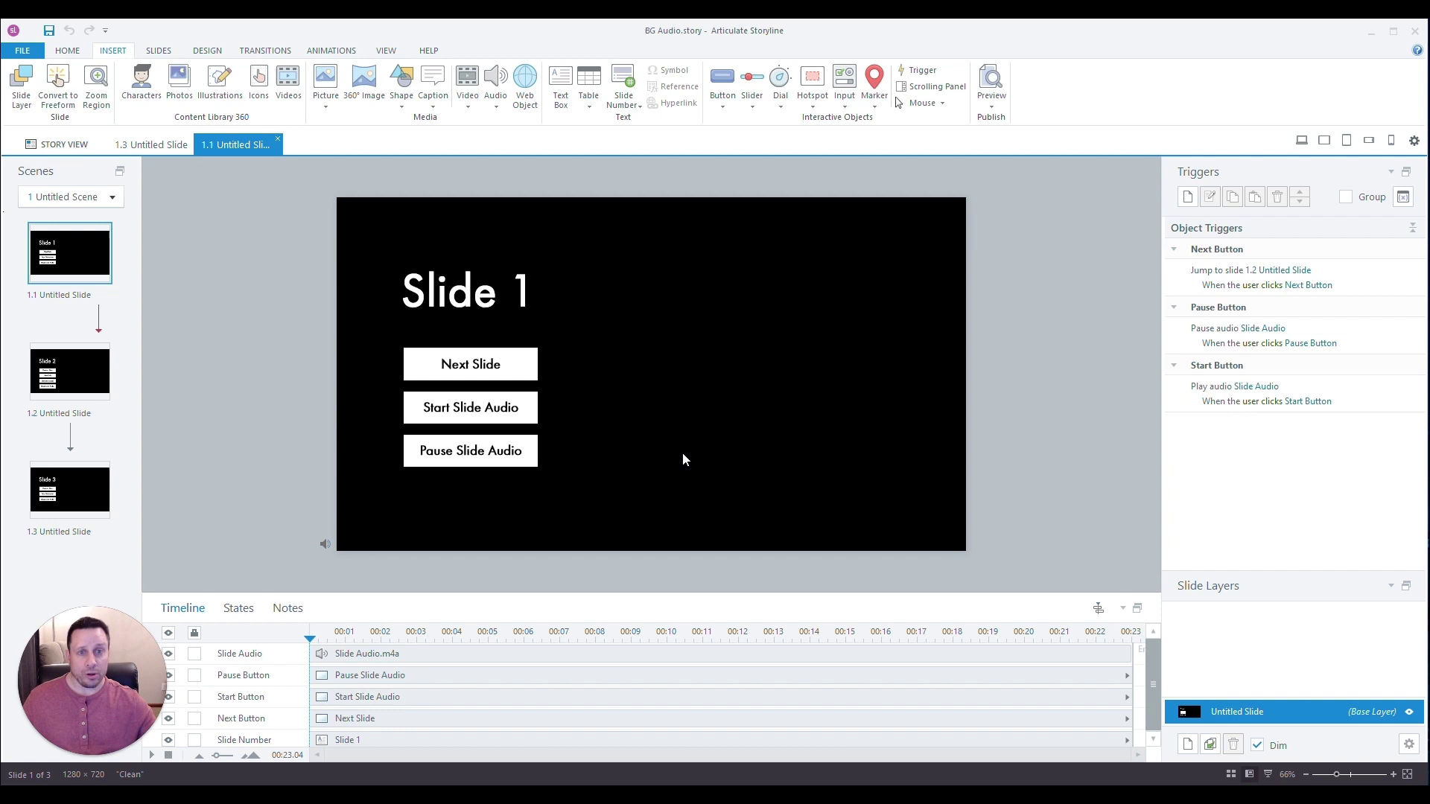
Step: Reopen the Untitled Playlist settings, confirm with OK, and preview Selected Slides
left_click(498, 104)
mouse_move(457, 191)
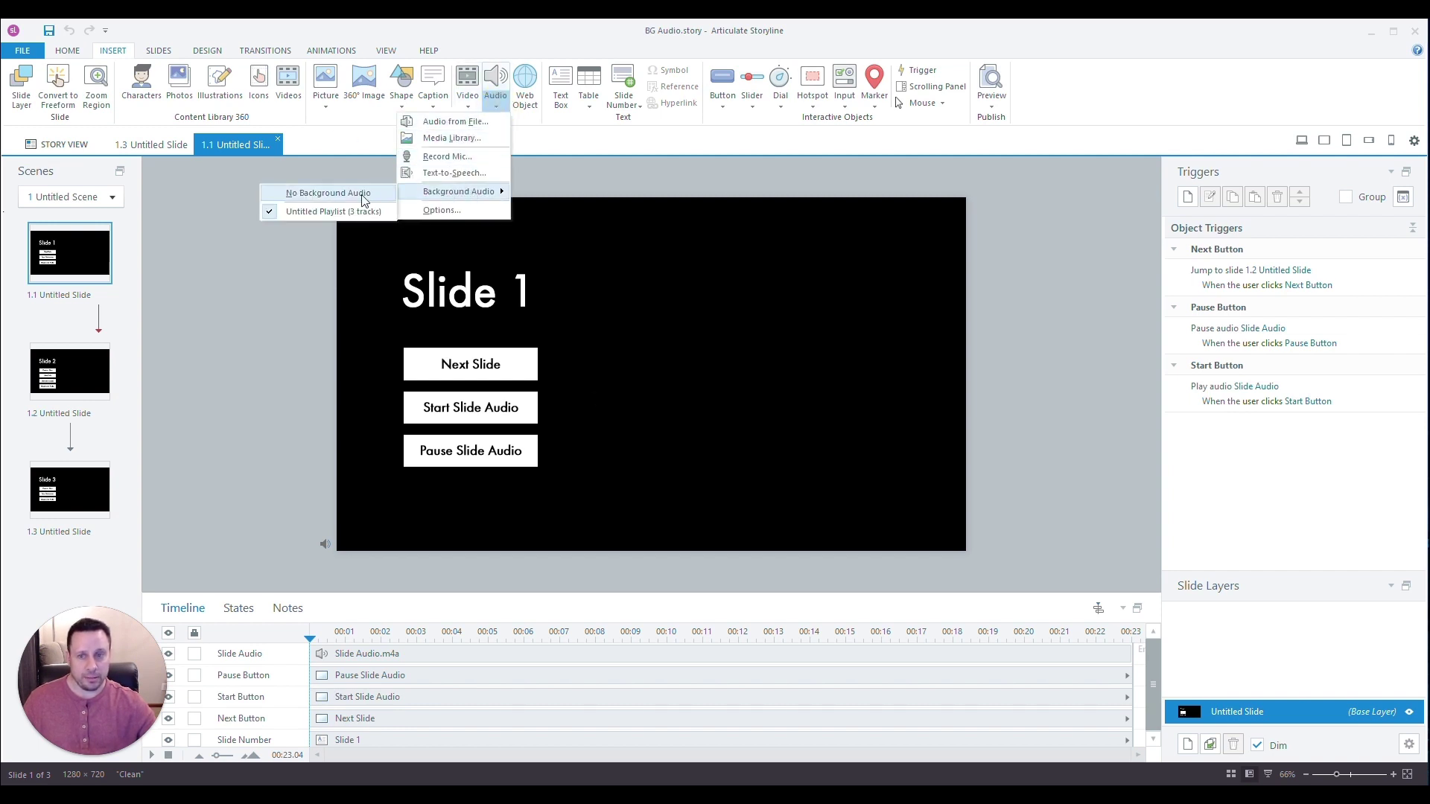
left_click(338, 212)
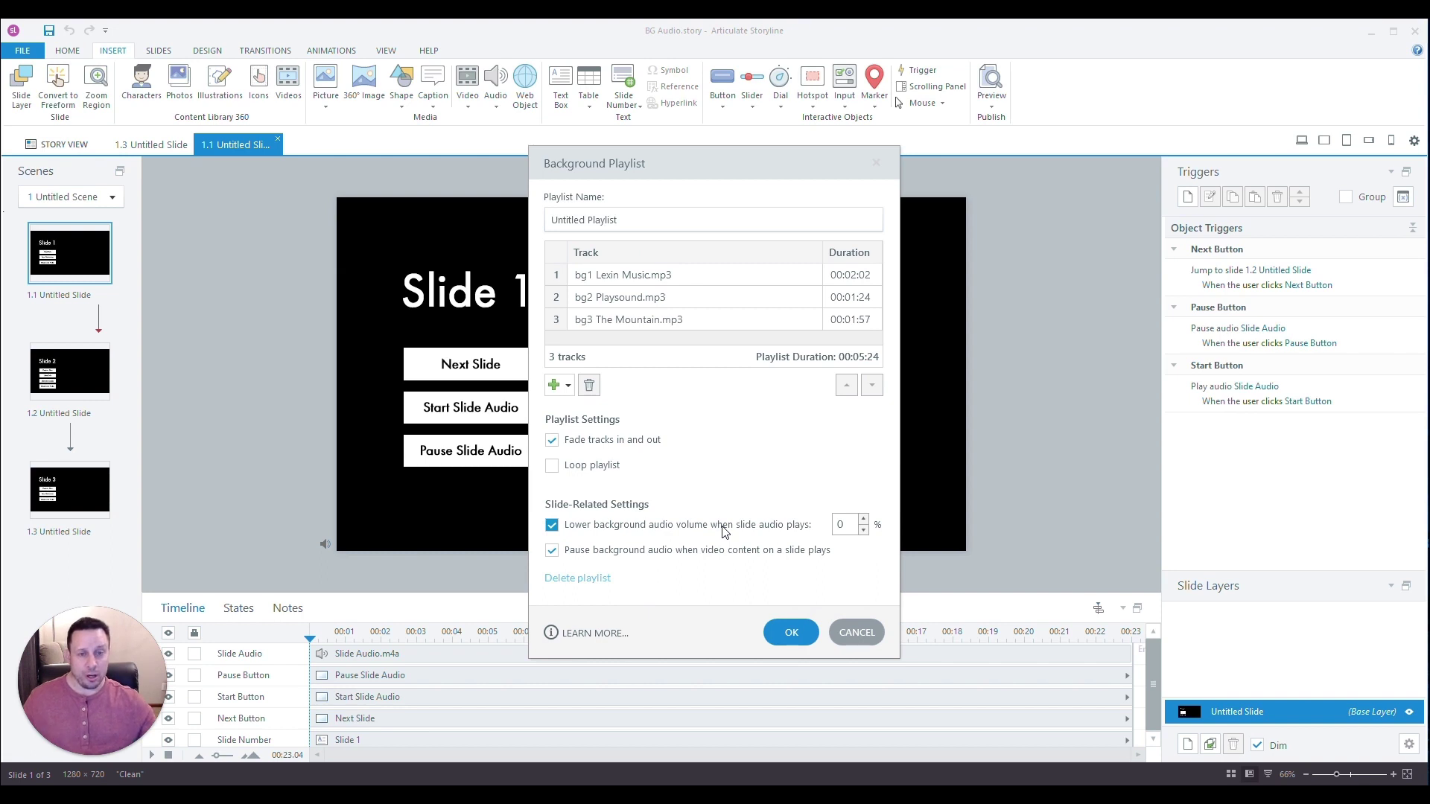
left_click(792, 633)
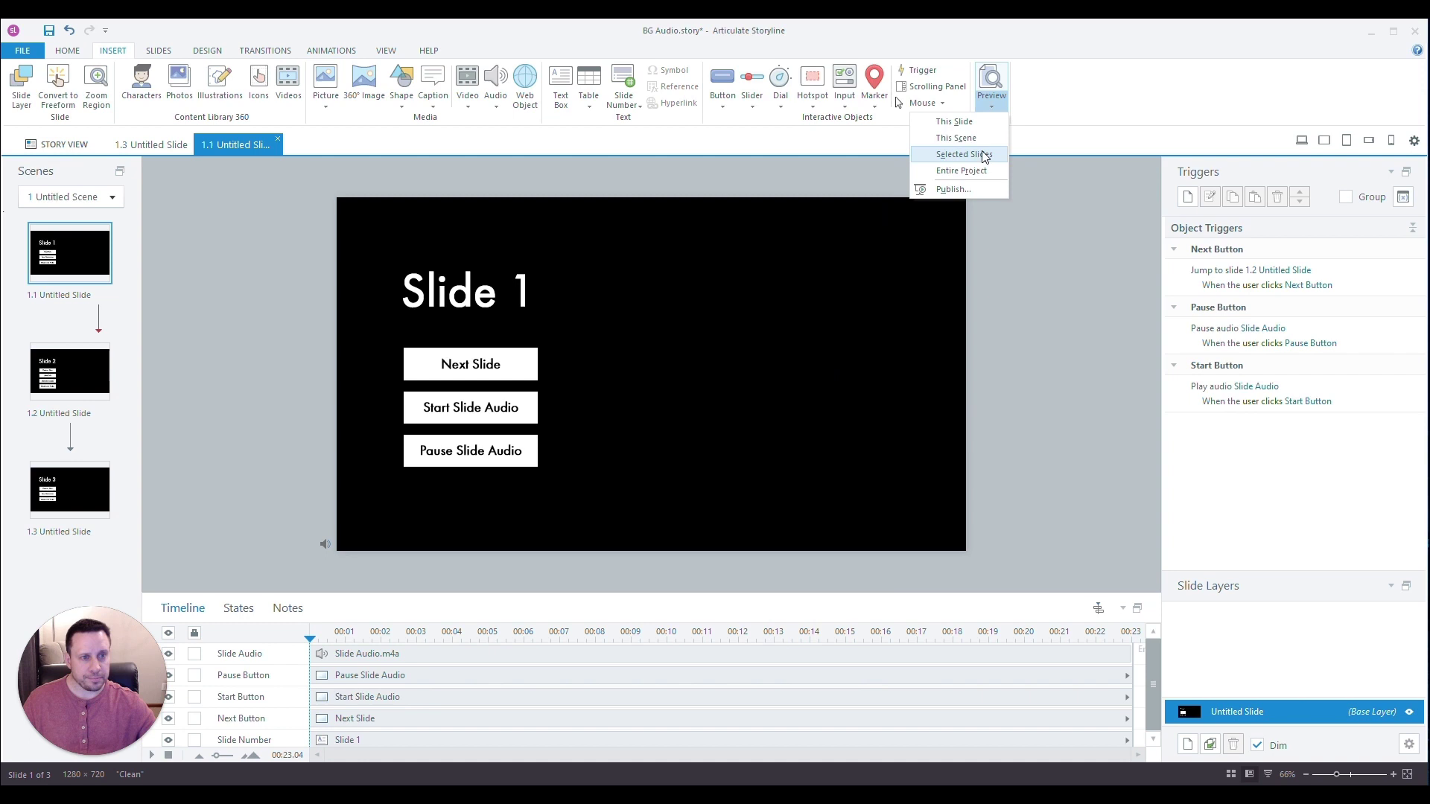
left_click(983, 156)
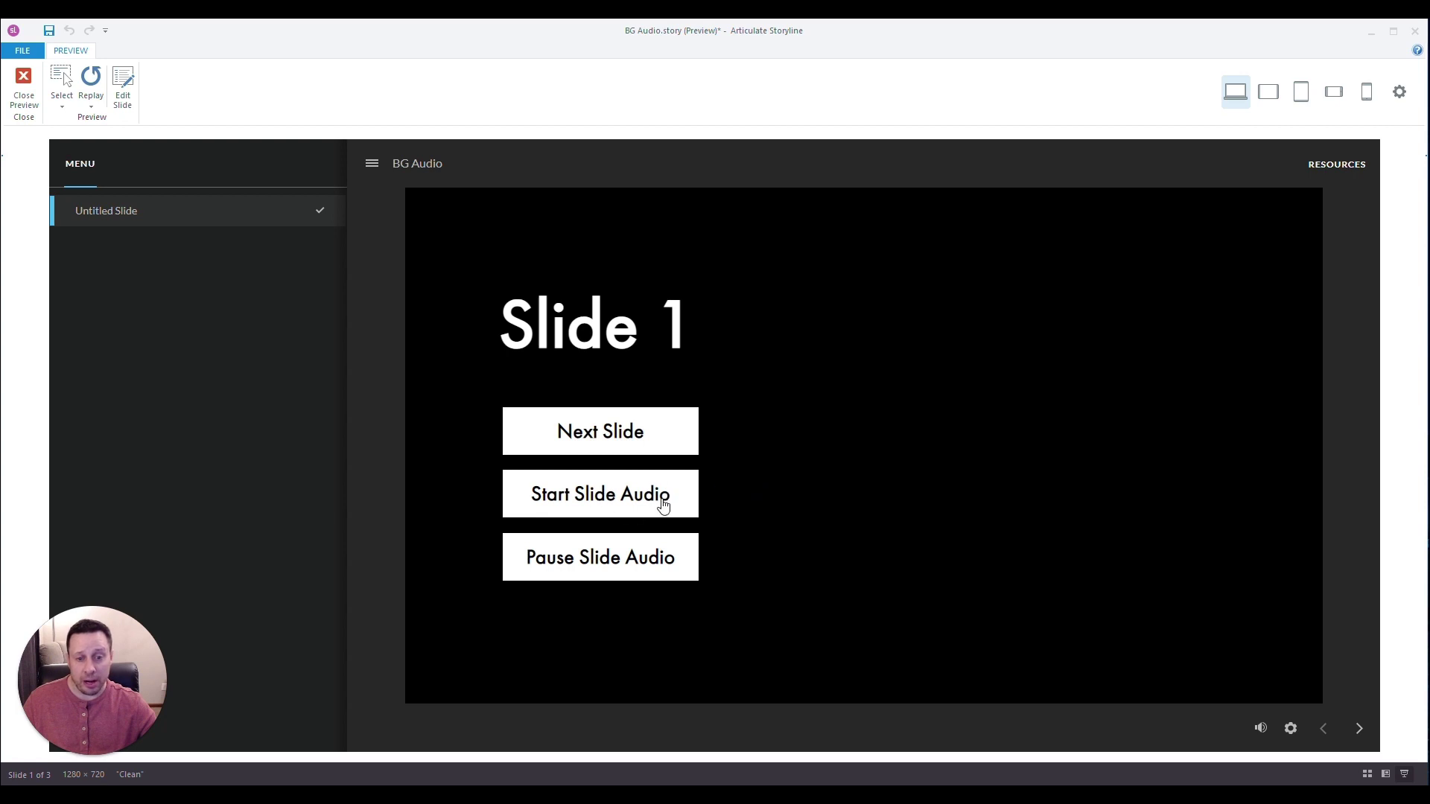
Step: Start and pause Slide 1's audio twice in preview, then close the preview
left_click(603, 502)
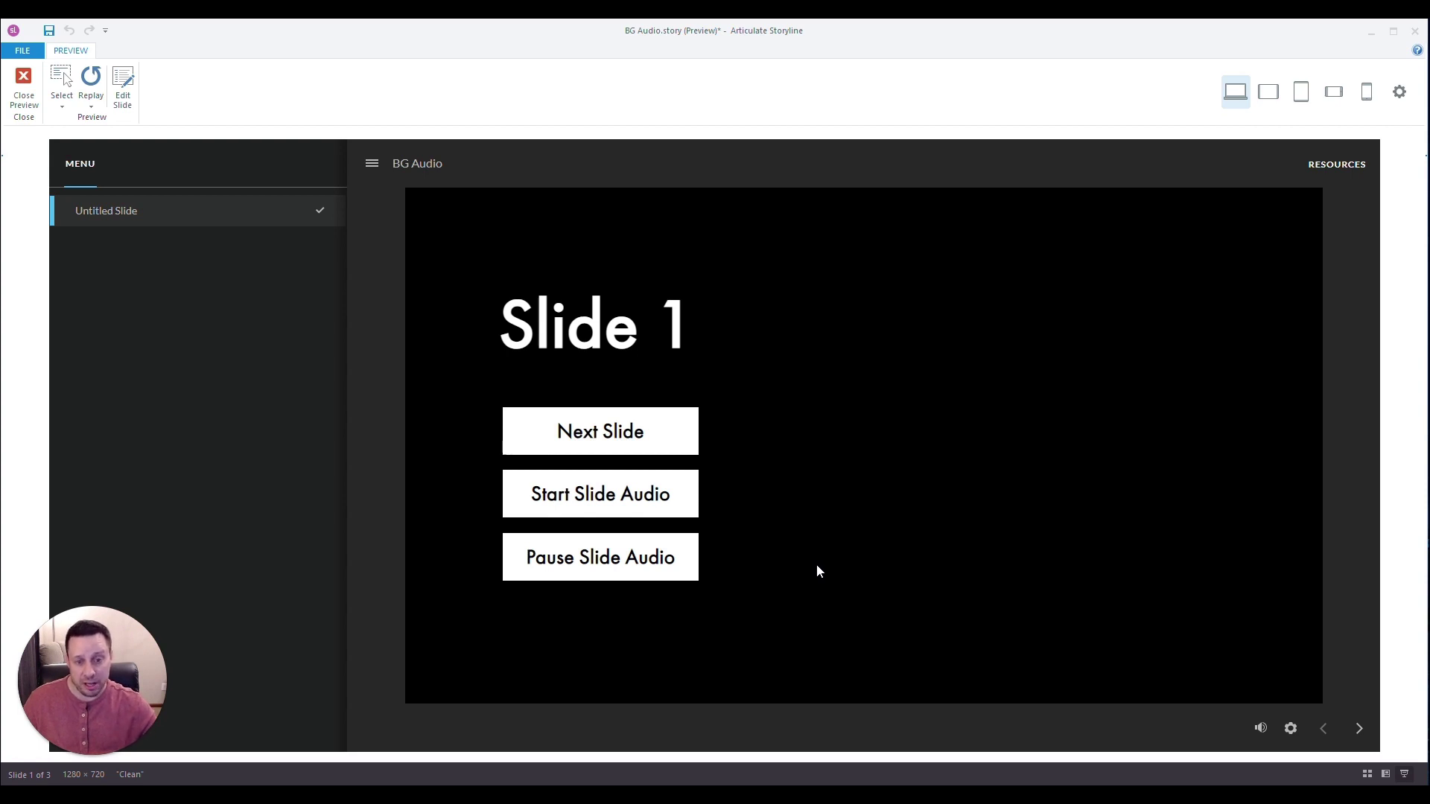
left_click(634, 558)
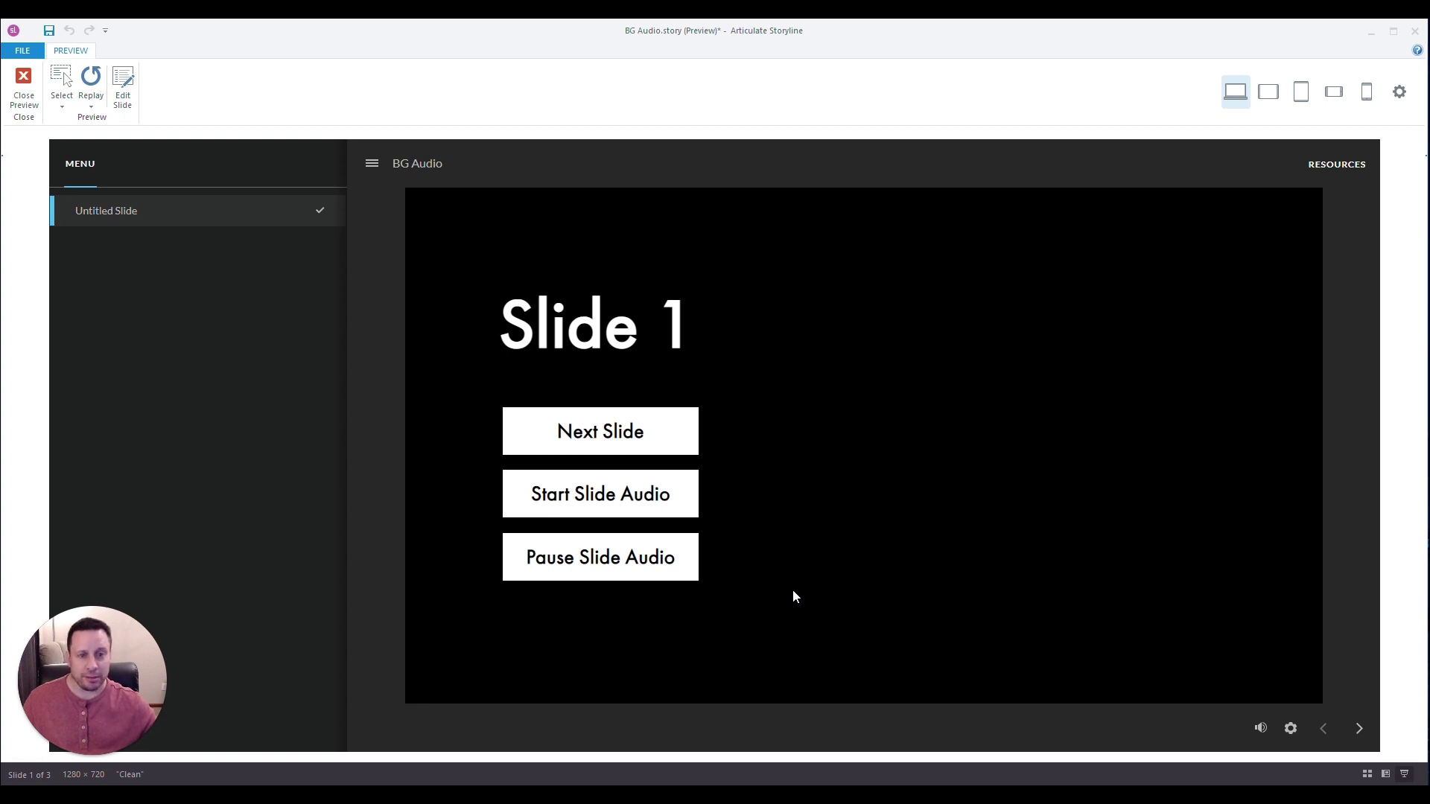
left_click(614, 489)
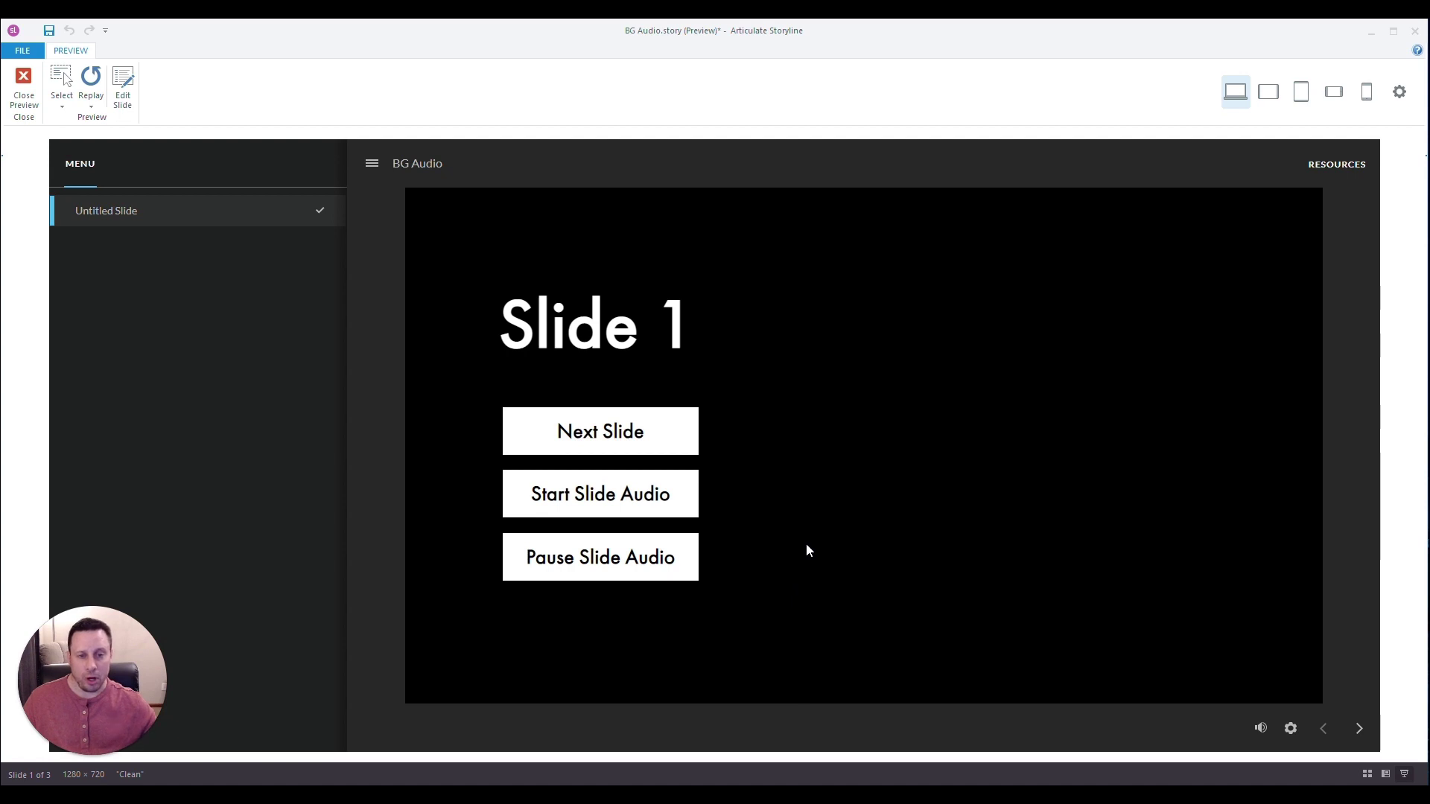
left_click(614, 556)
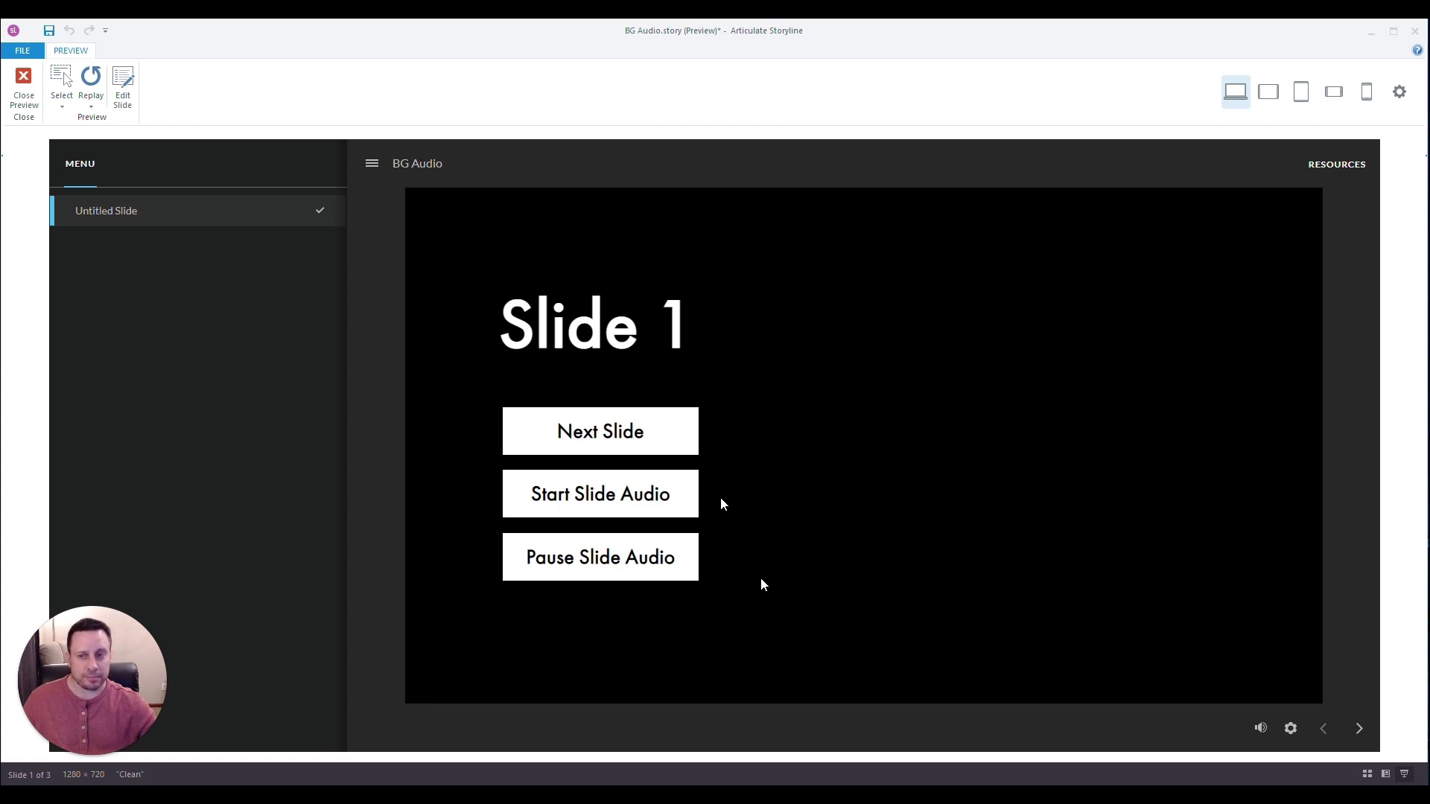
left_click(25, 90)
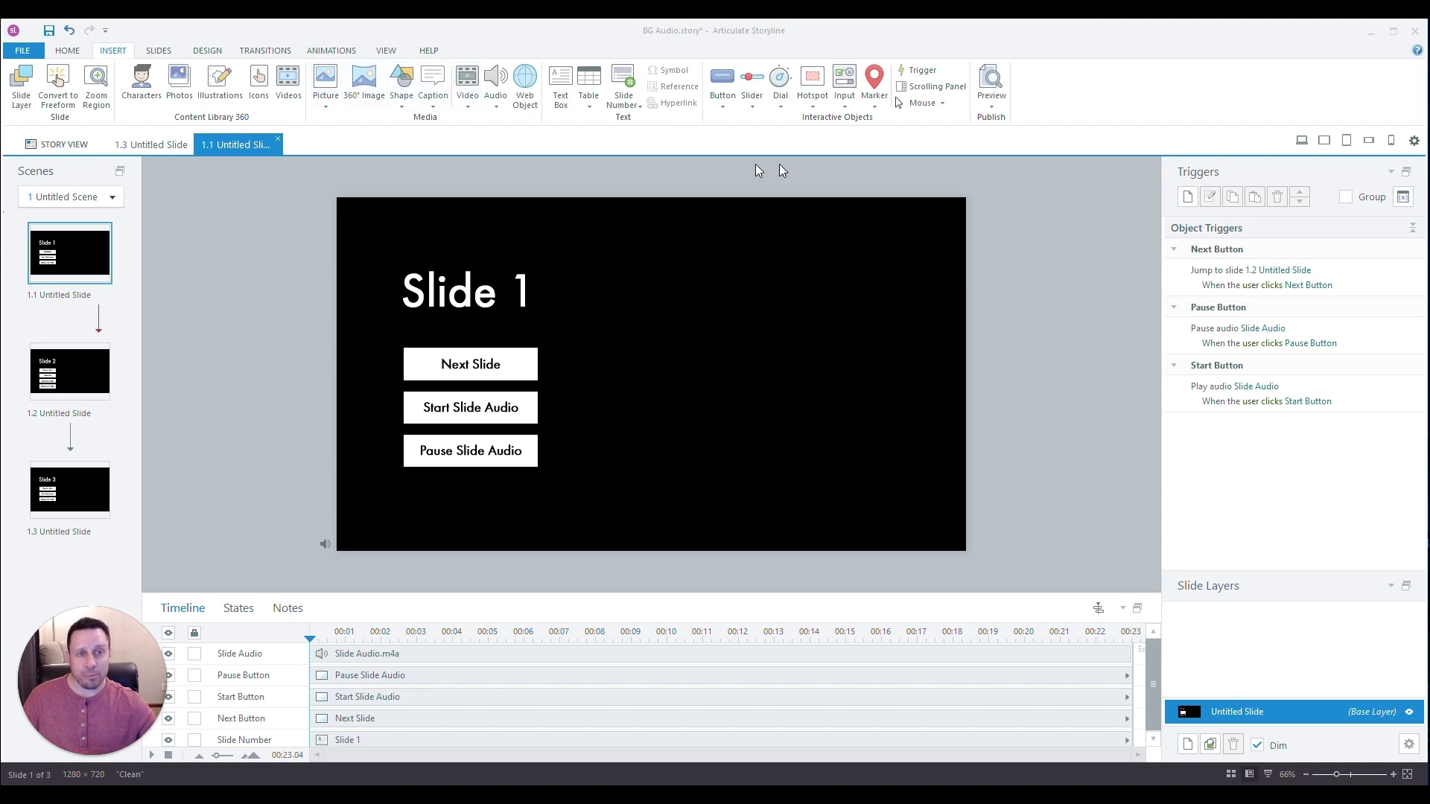
left_click(68, 51)
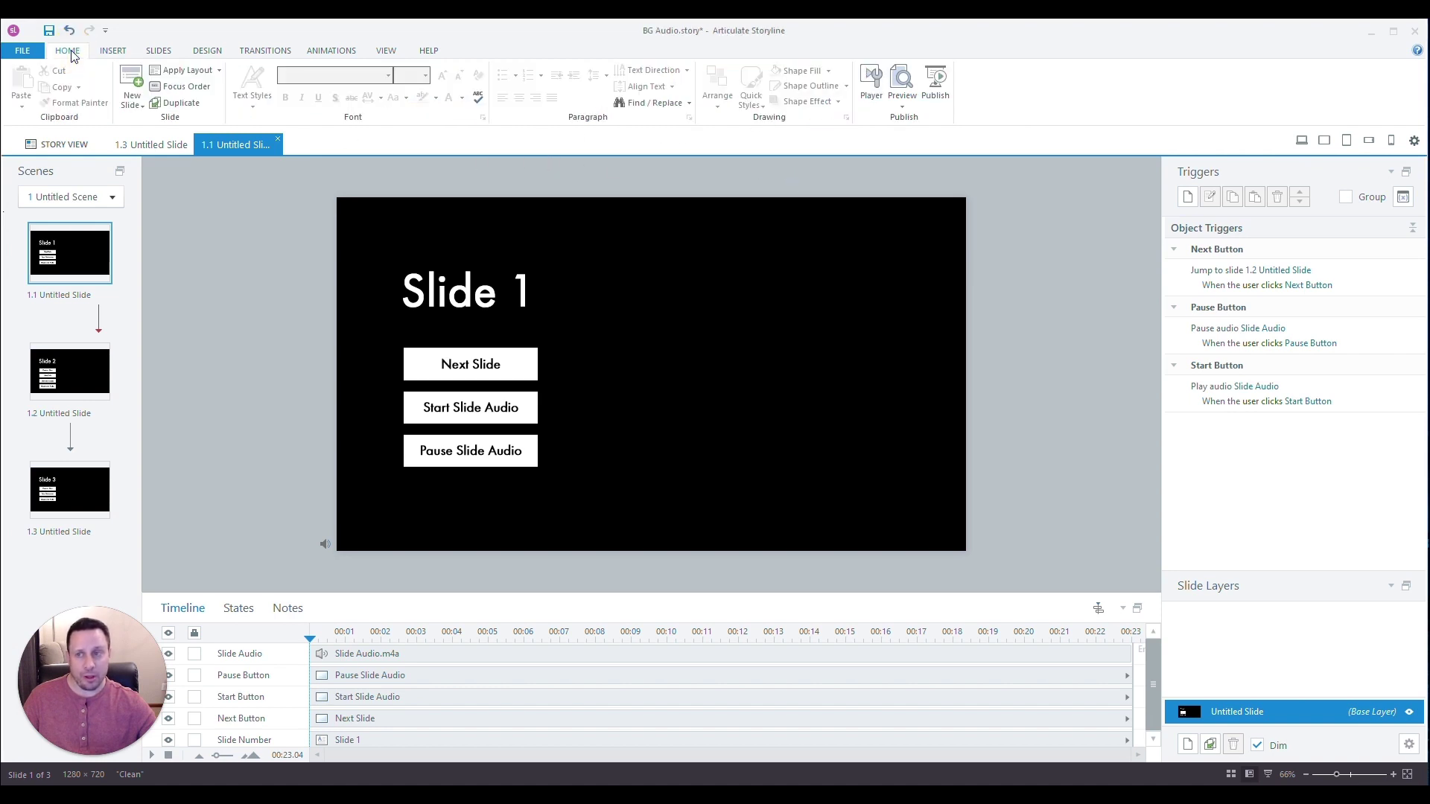
left_click(870, 92)
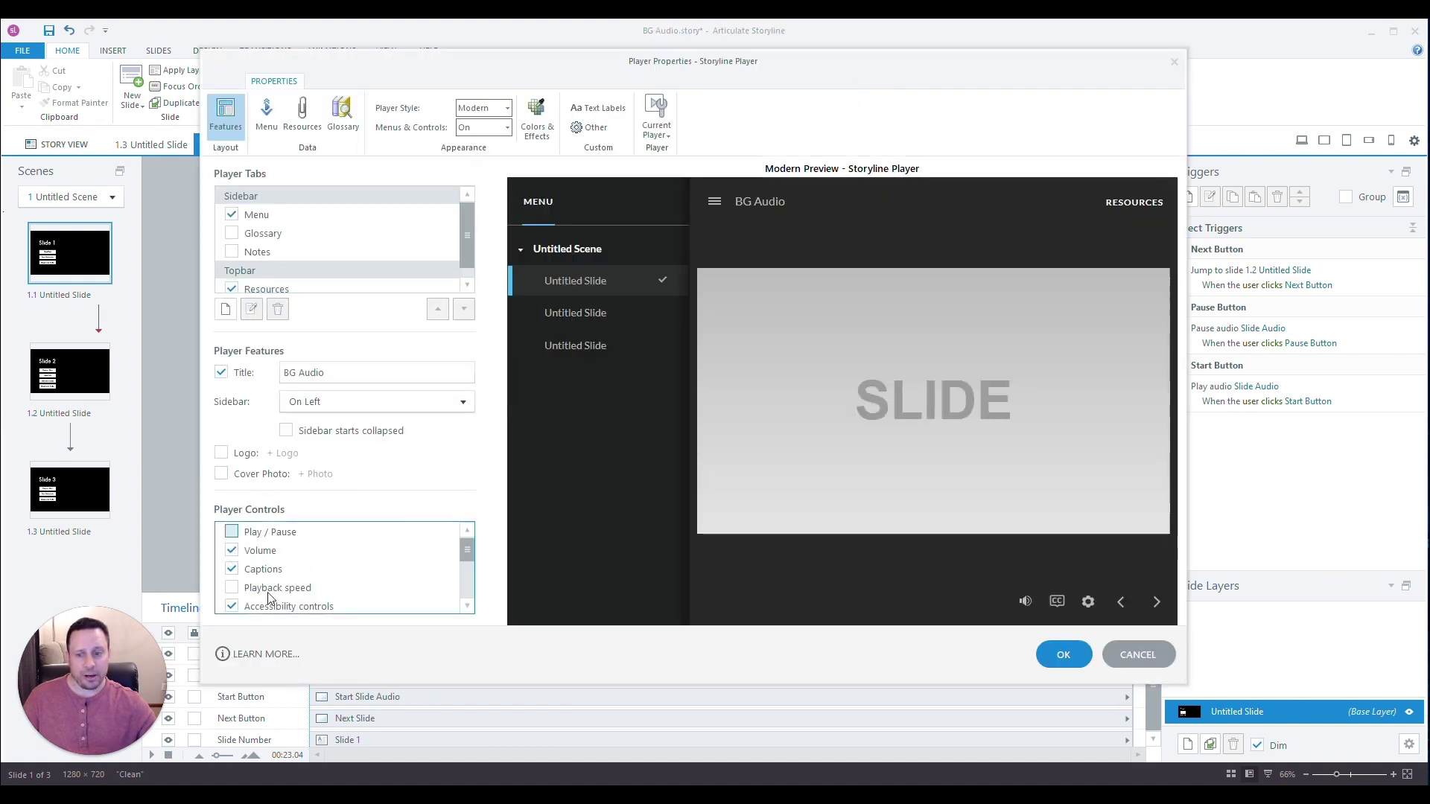
left_click_drag(471, 557, 469, 569)
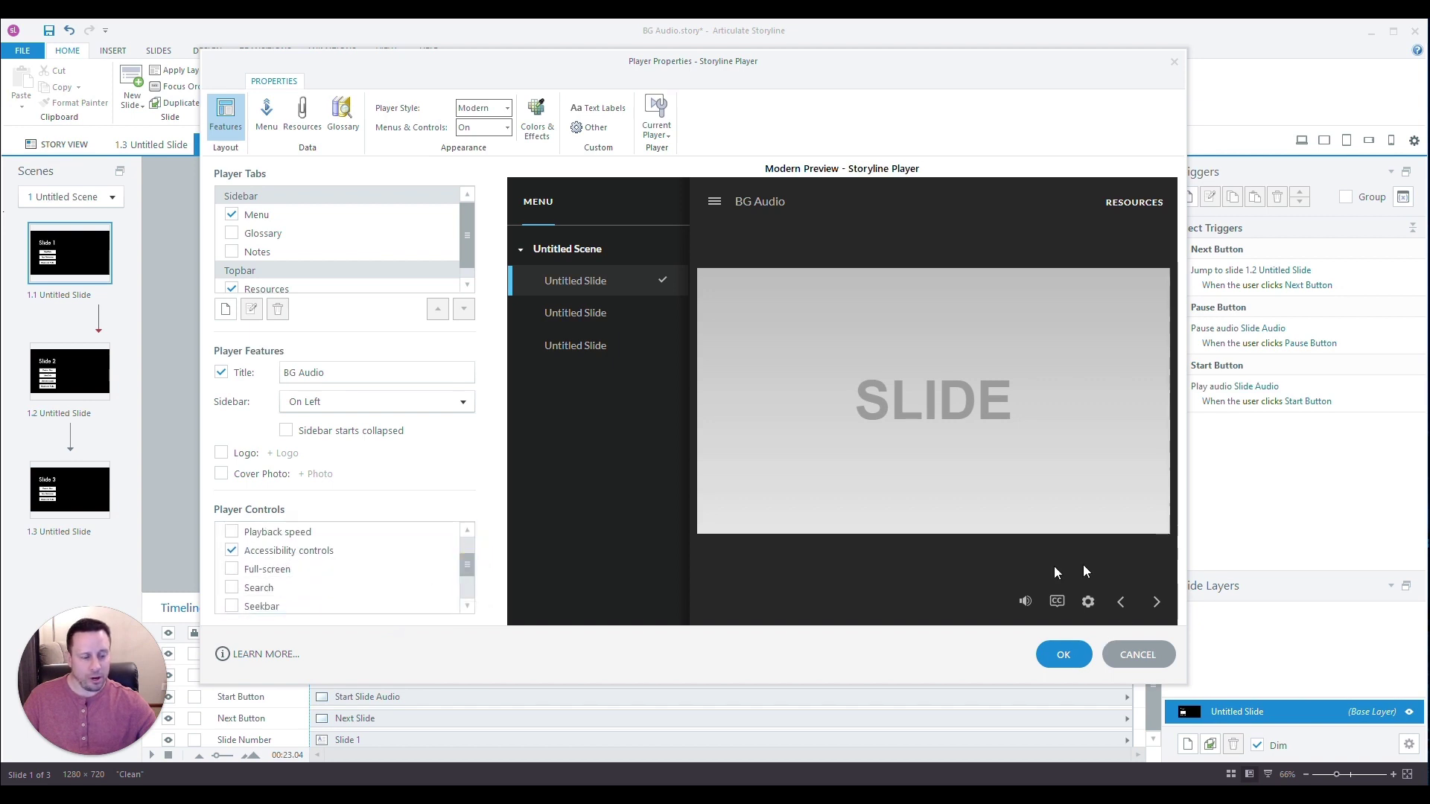
left_click(1087, 604)
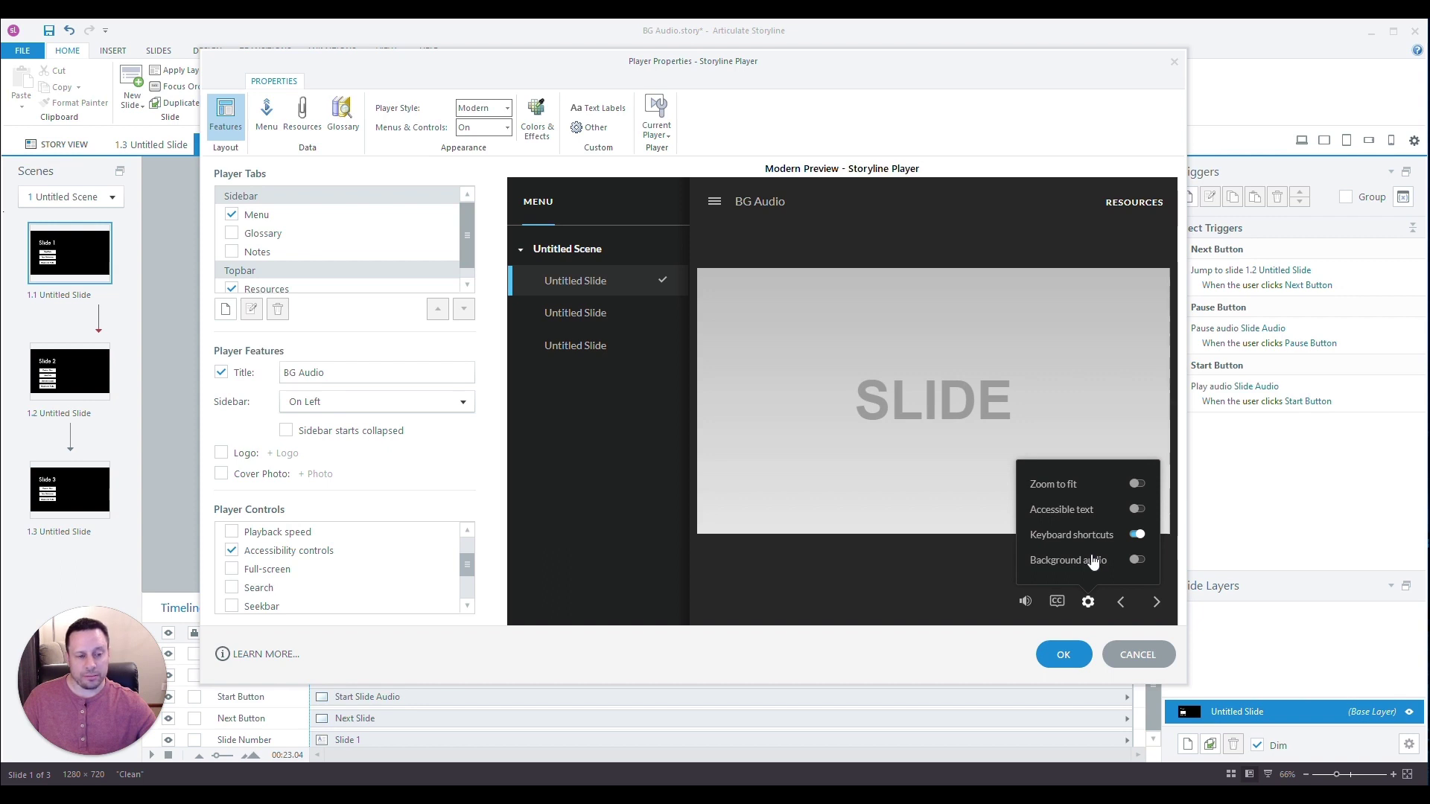
left_click(1082, 653)
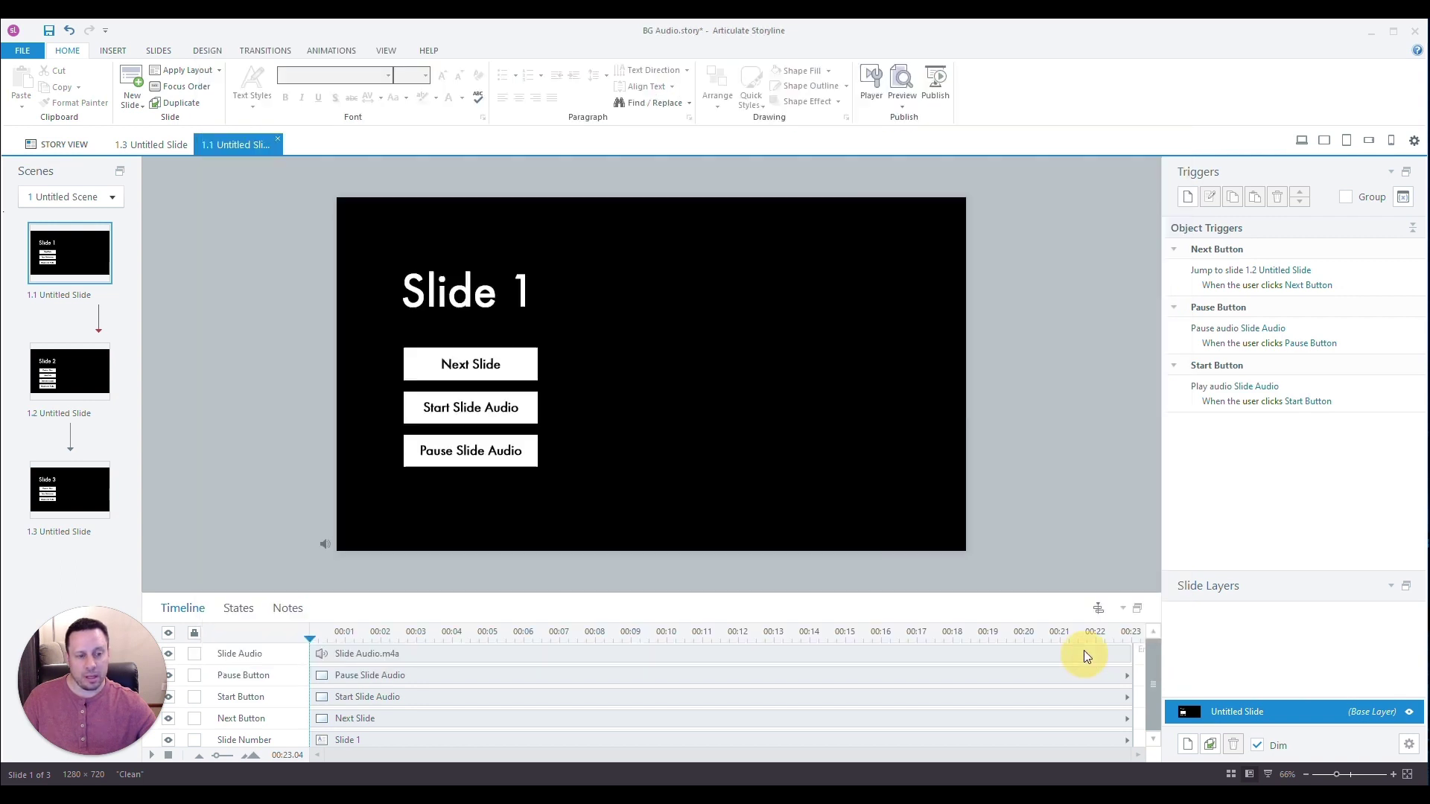
left_click(901, 98)
left_click(872, 120)
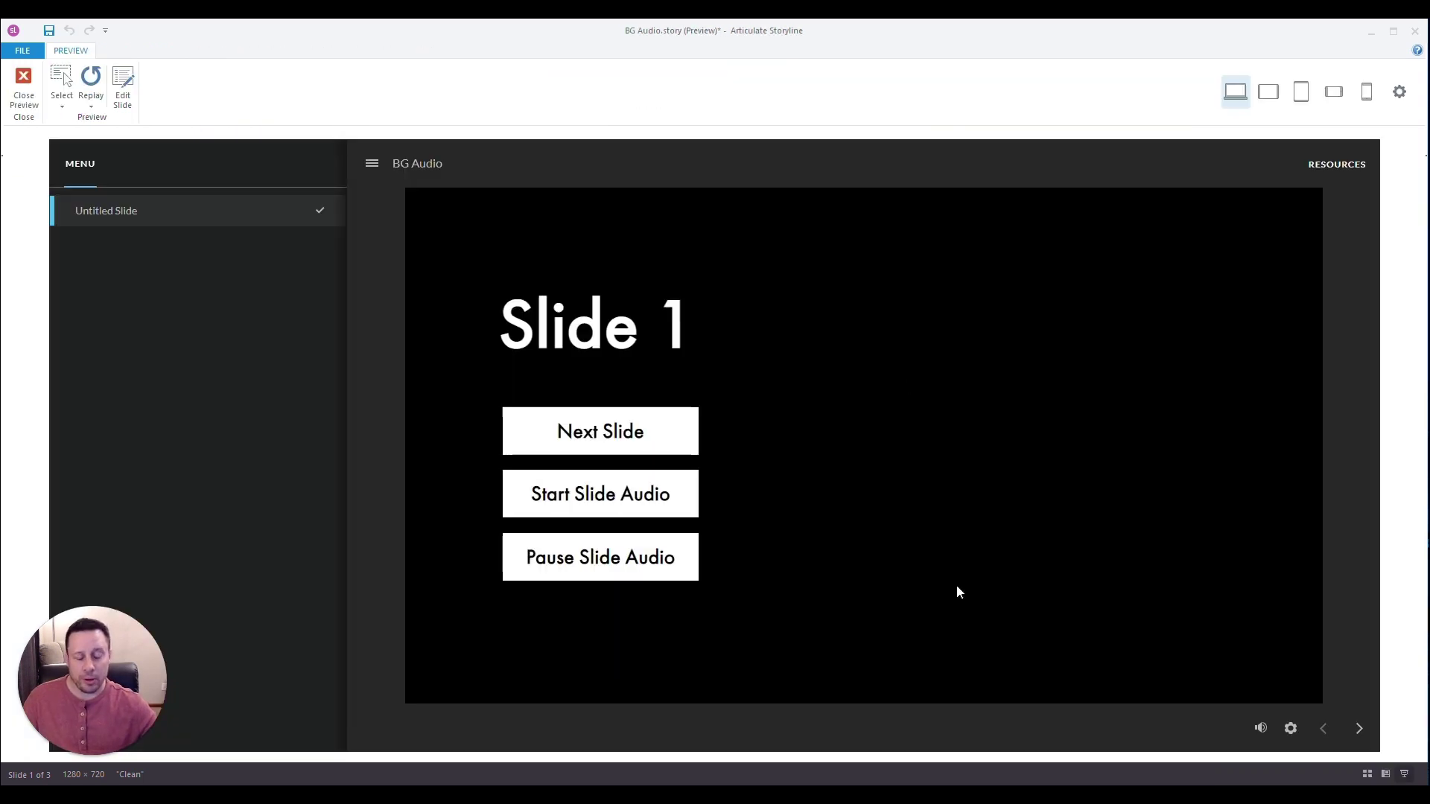
left_click(1290, 732)
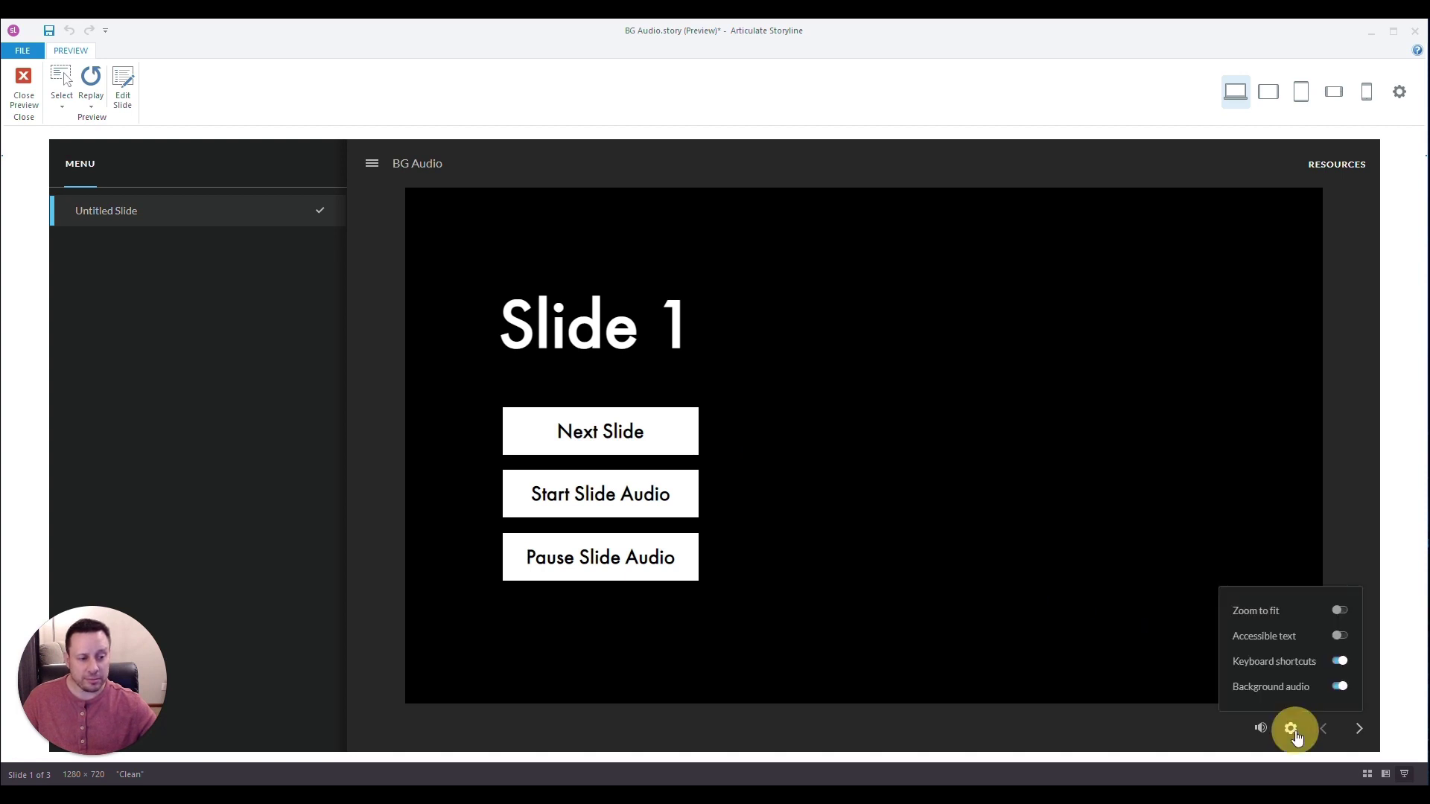
left_click(1340, 687)
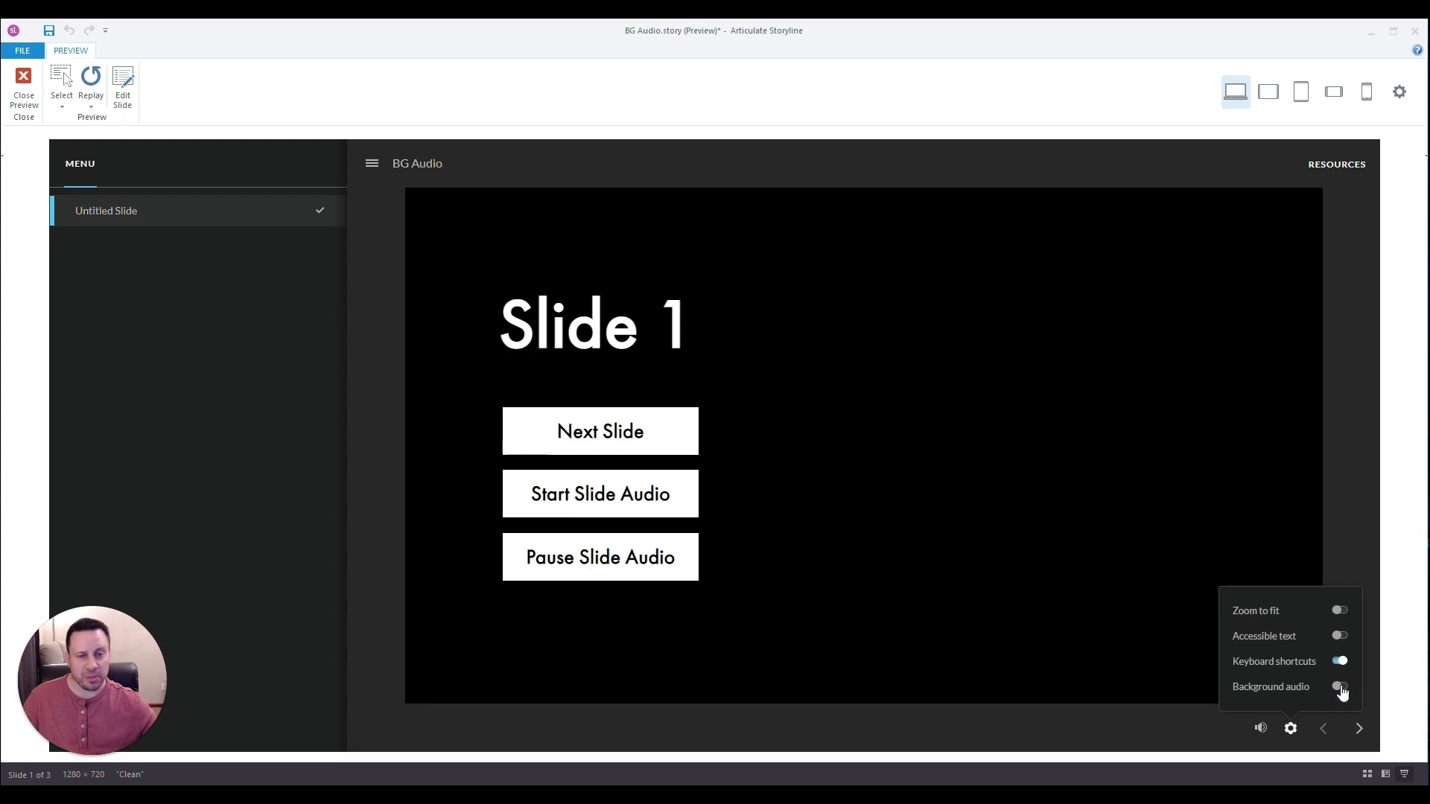
left_click(1340, 687)
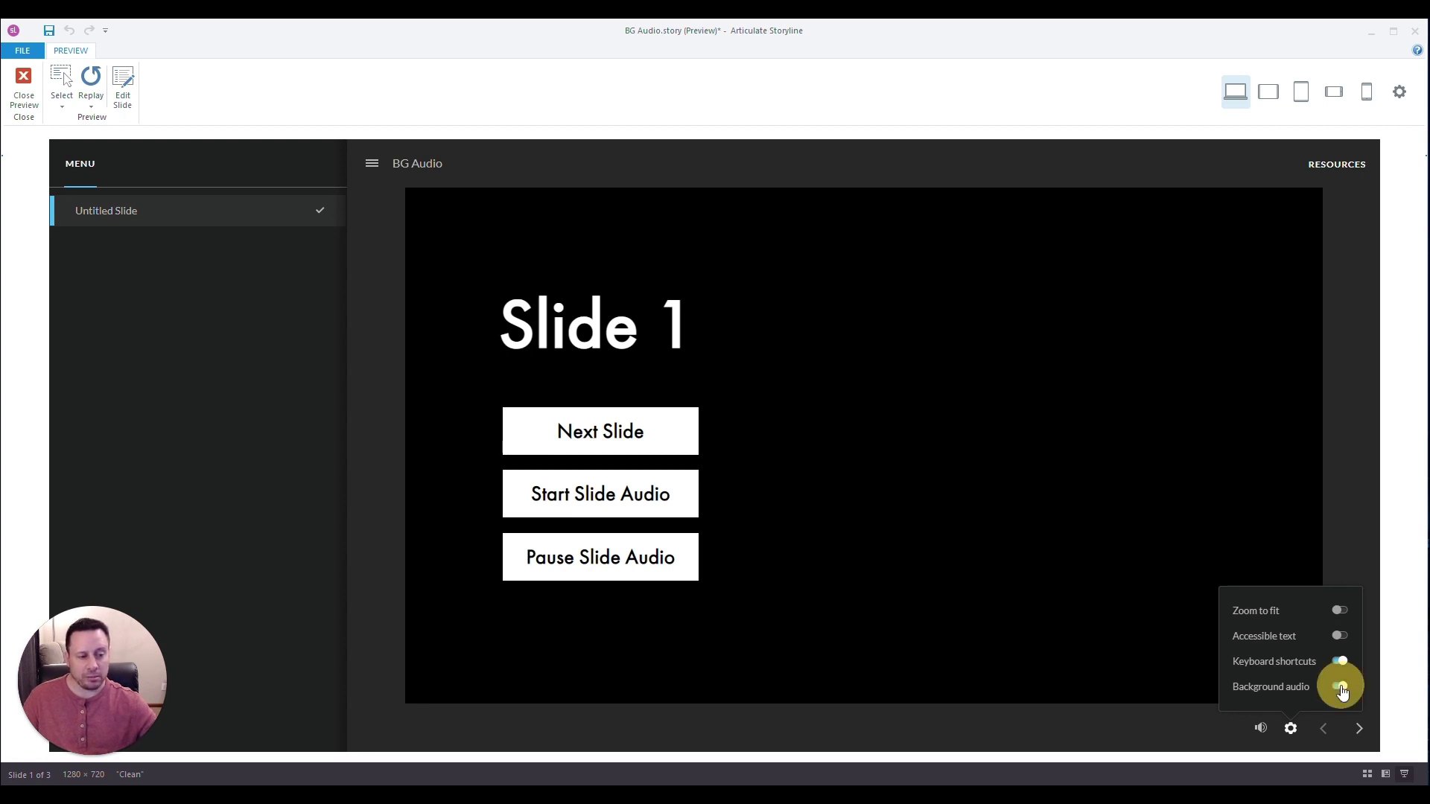
left_click(1340, 687)
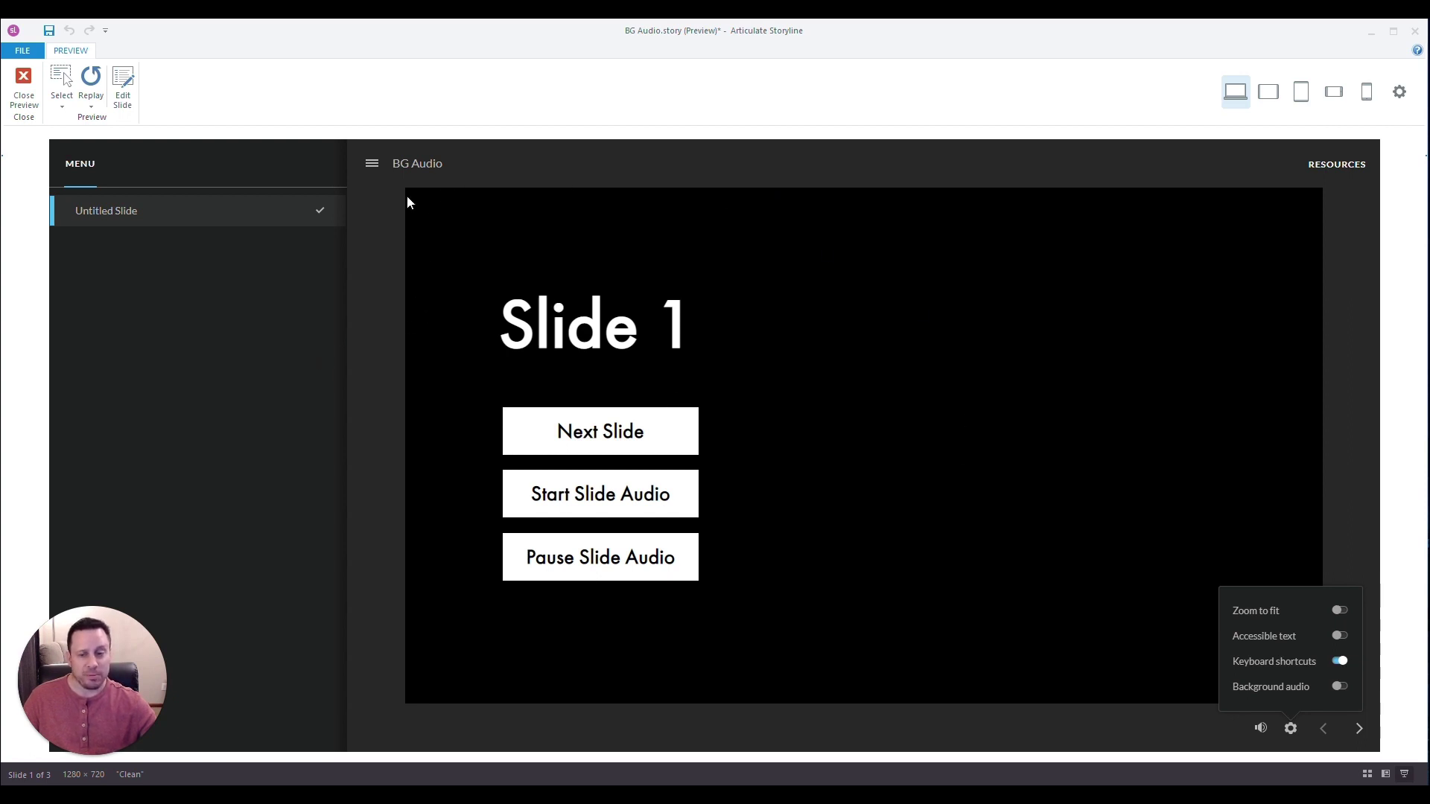
left_click(986, 264)
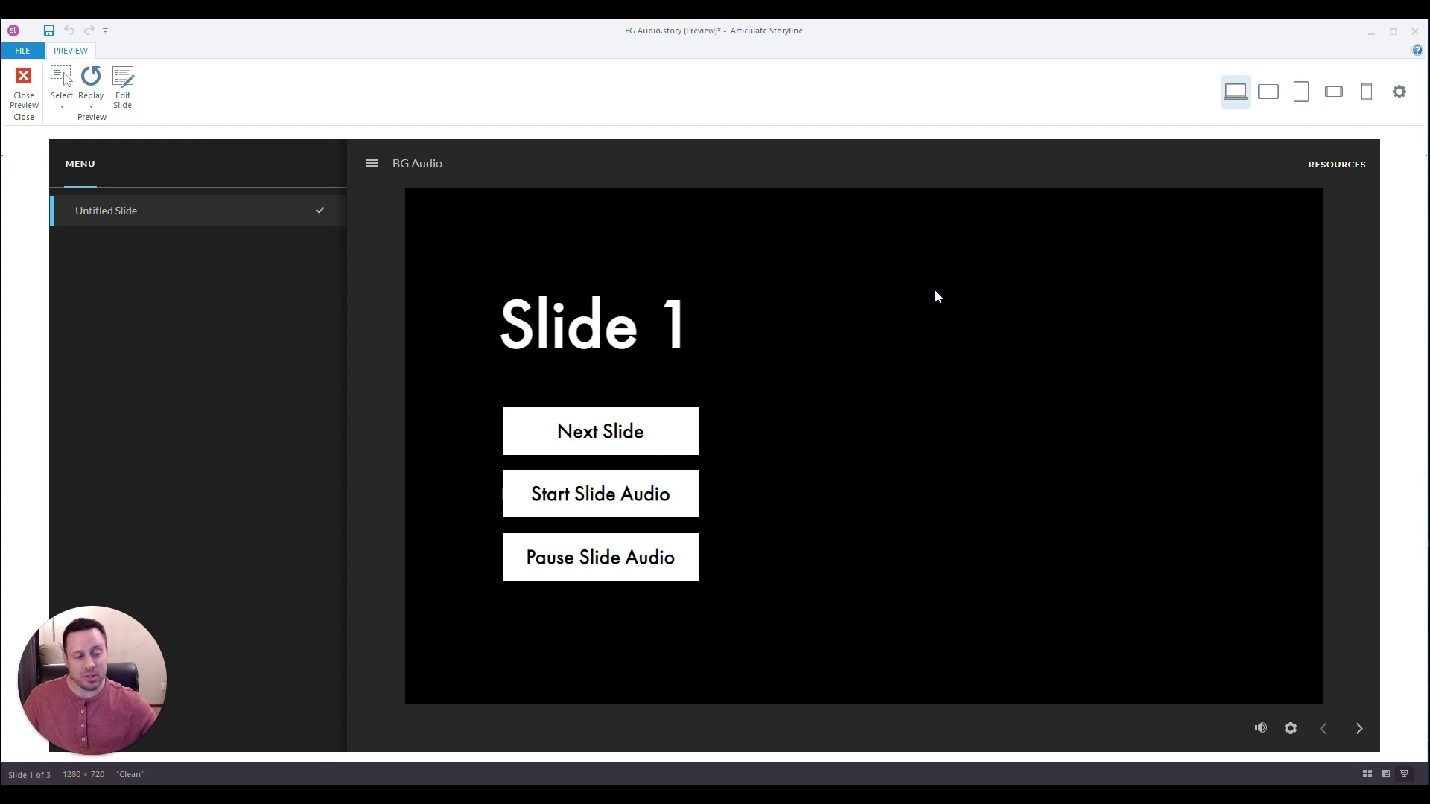
left_click(25, 90)
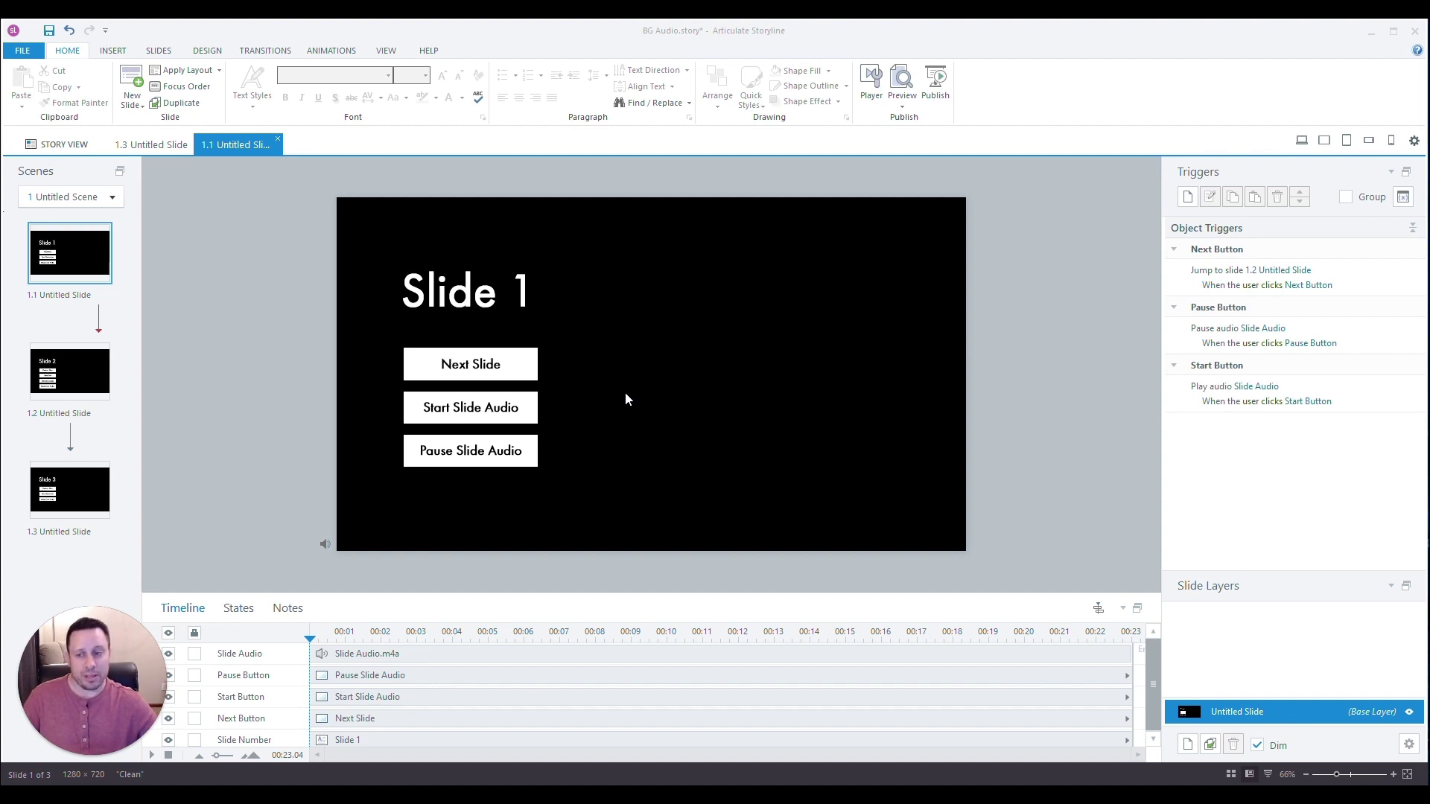
Step: Move to slide 1.2, then open the 1.3 thumbnail for editing
key("Page_Down")
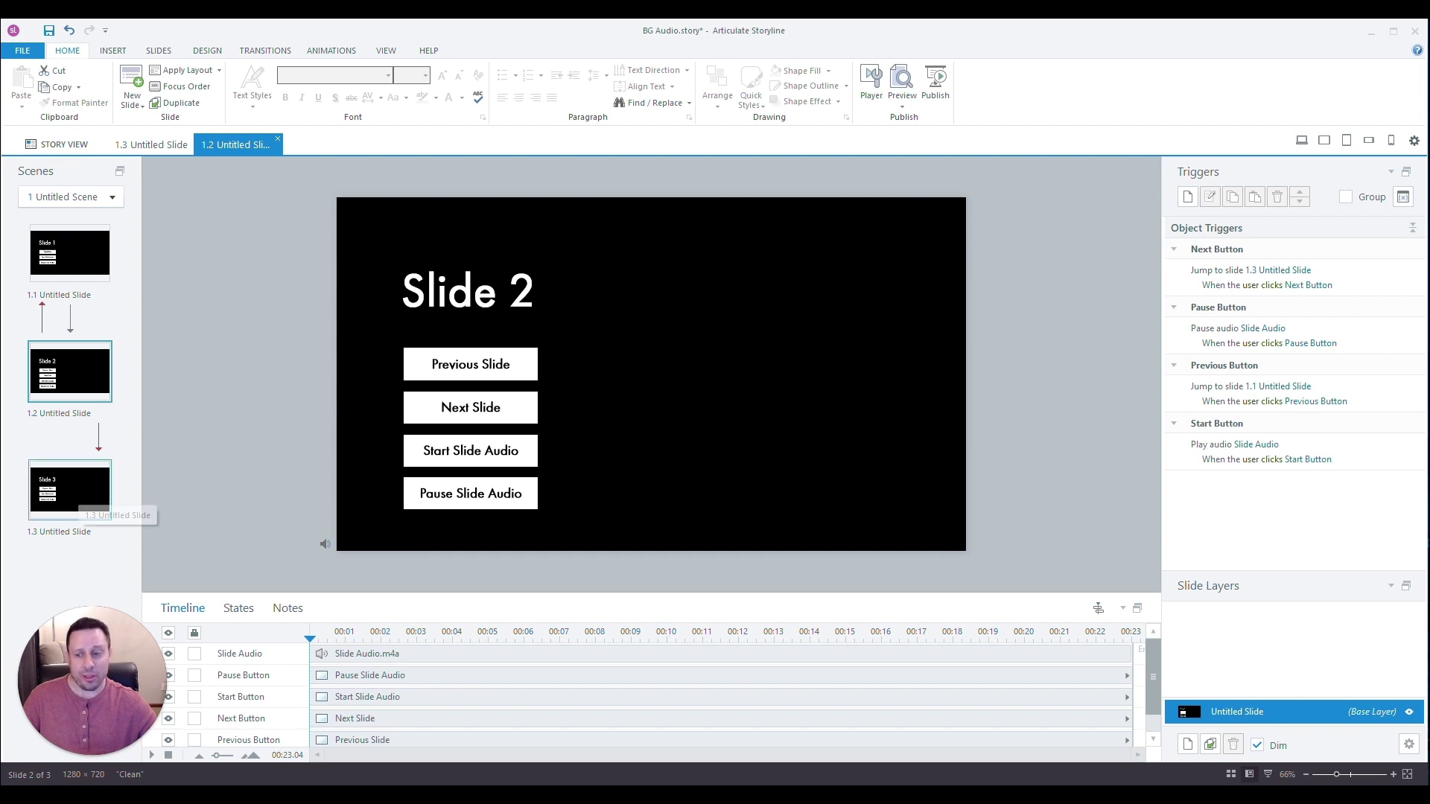
left_click(79, 490)
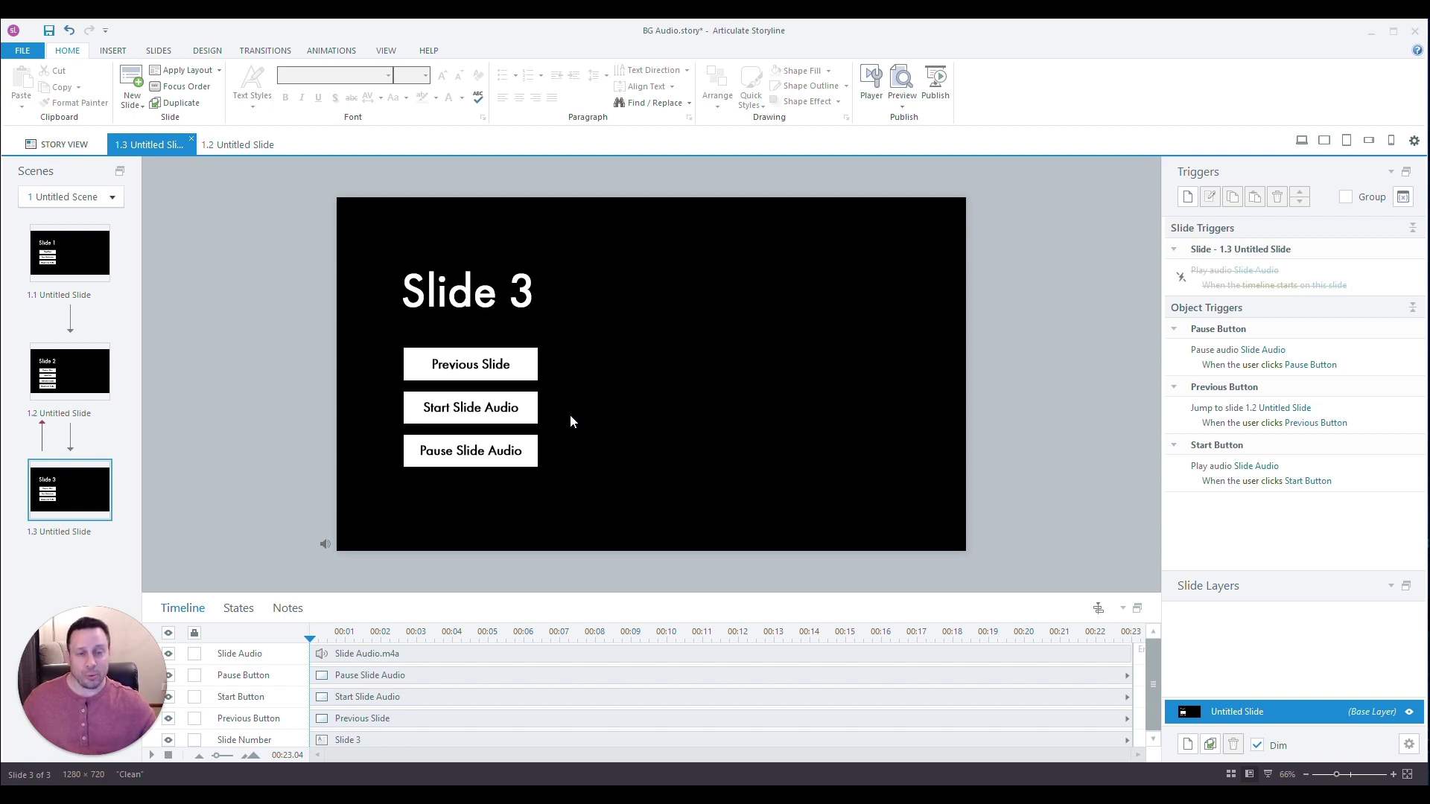
Step: Review the three-track Untitled Playlist, cancel without changes, and open slide 1.2
left_click(120, 51)
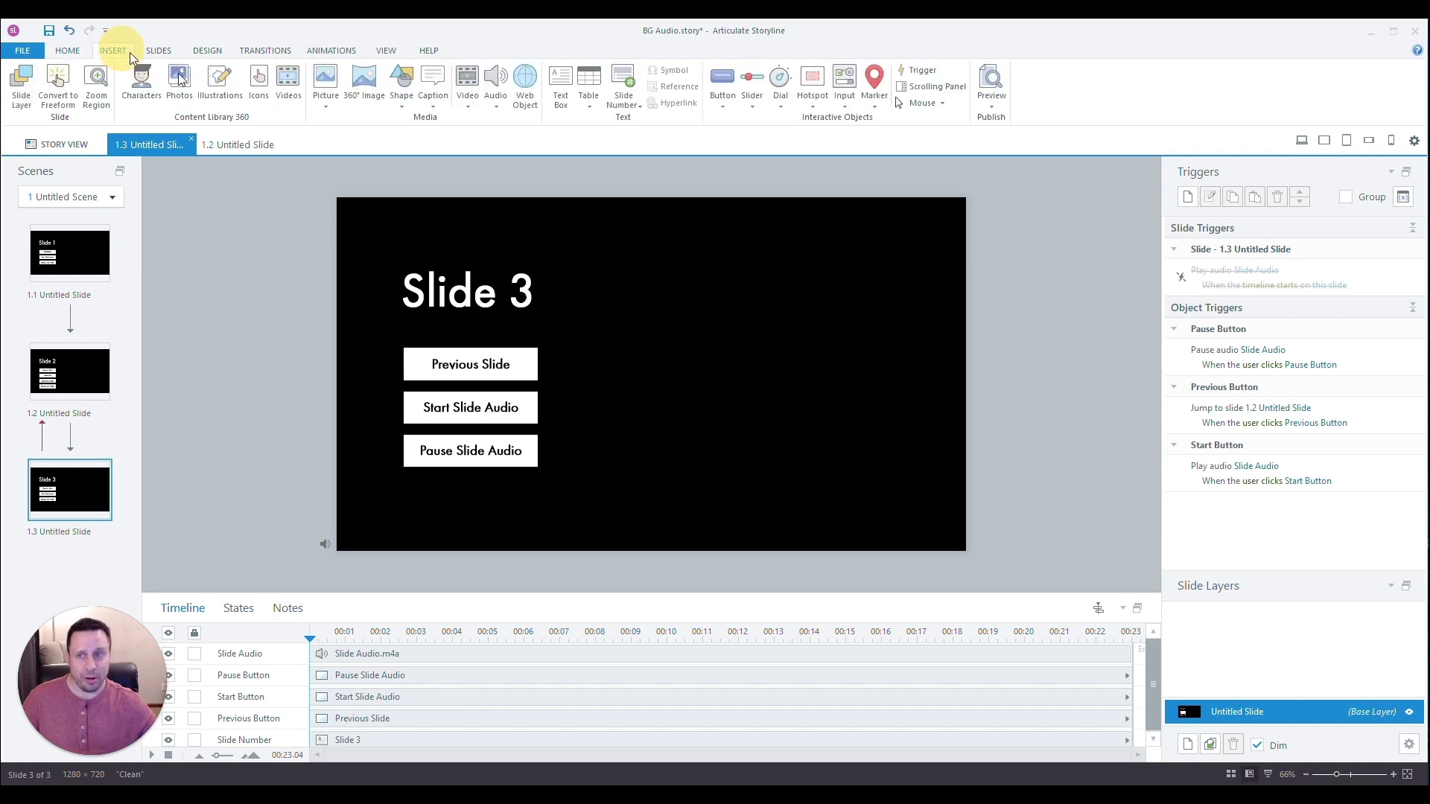
left_click(495, 99)
mouse_move(458, 191)
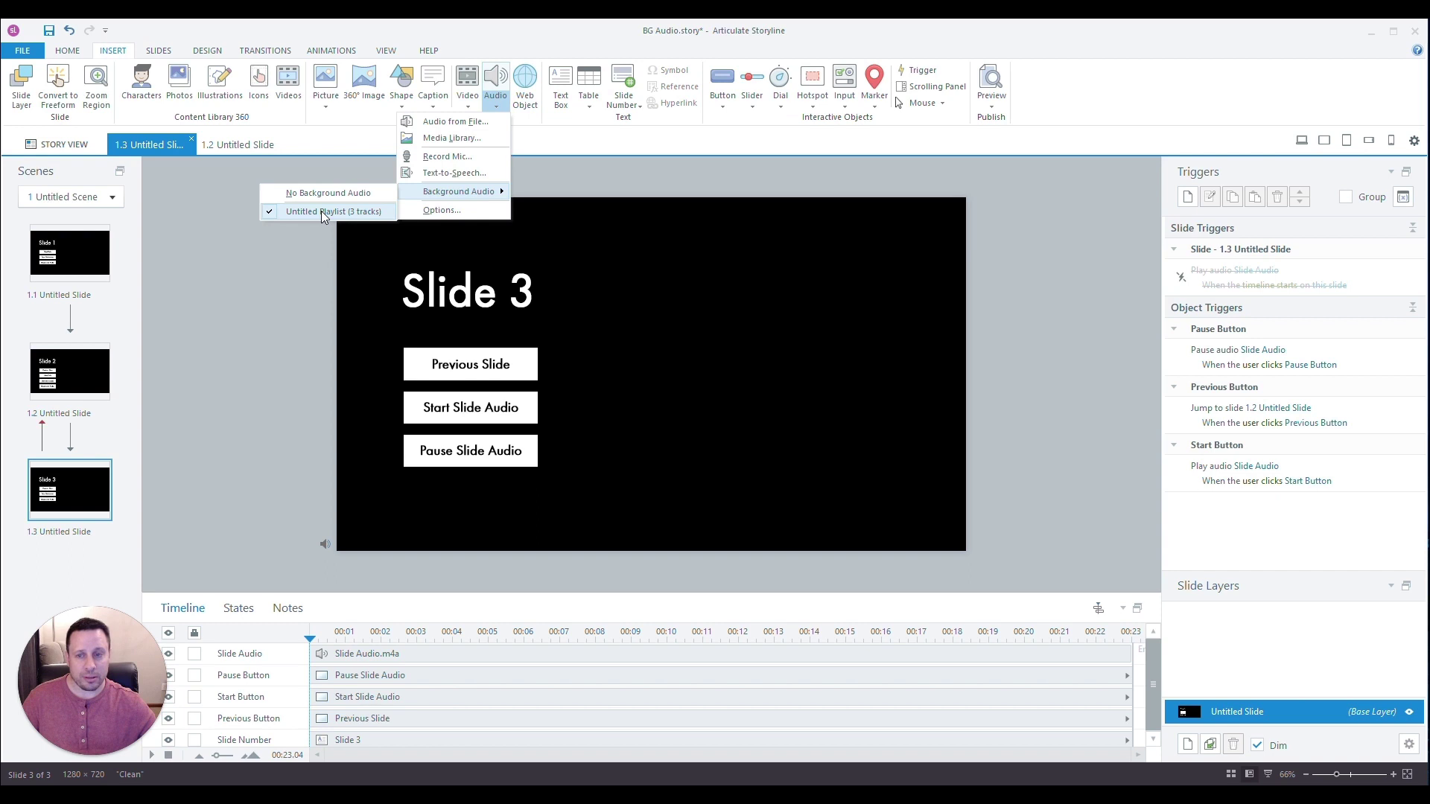
left_click(324, 212)
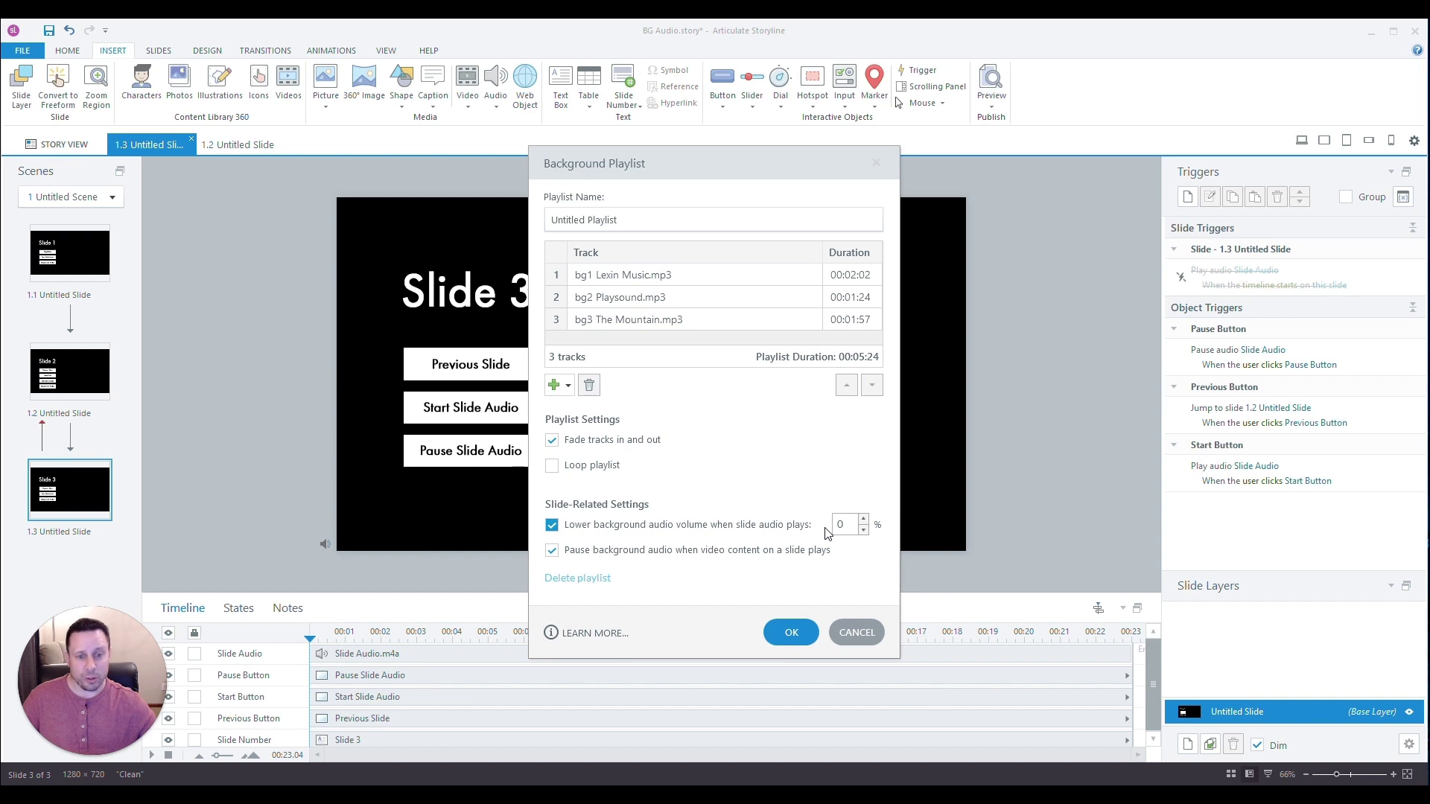
left_click(858, 632)
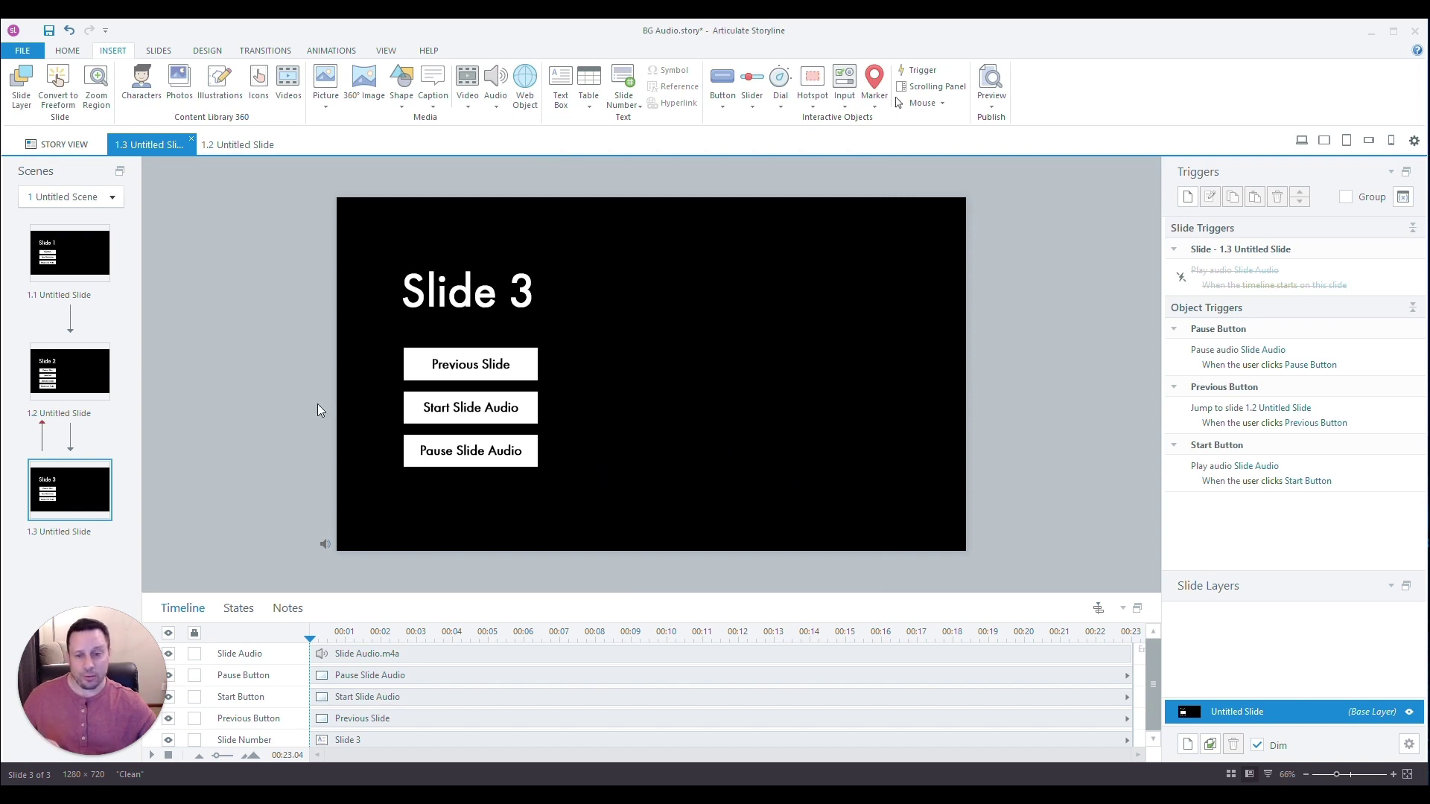
left_click(73, 380)
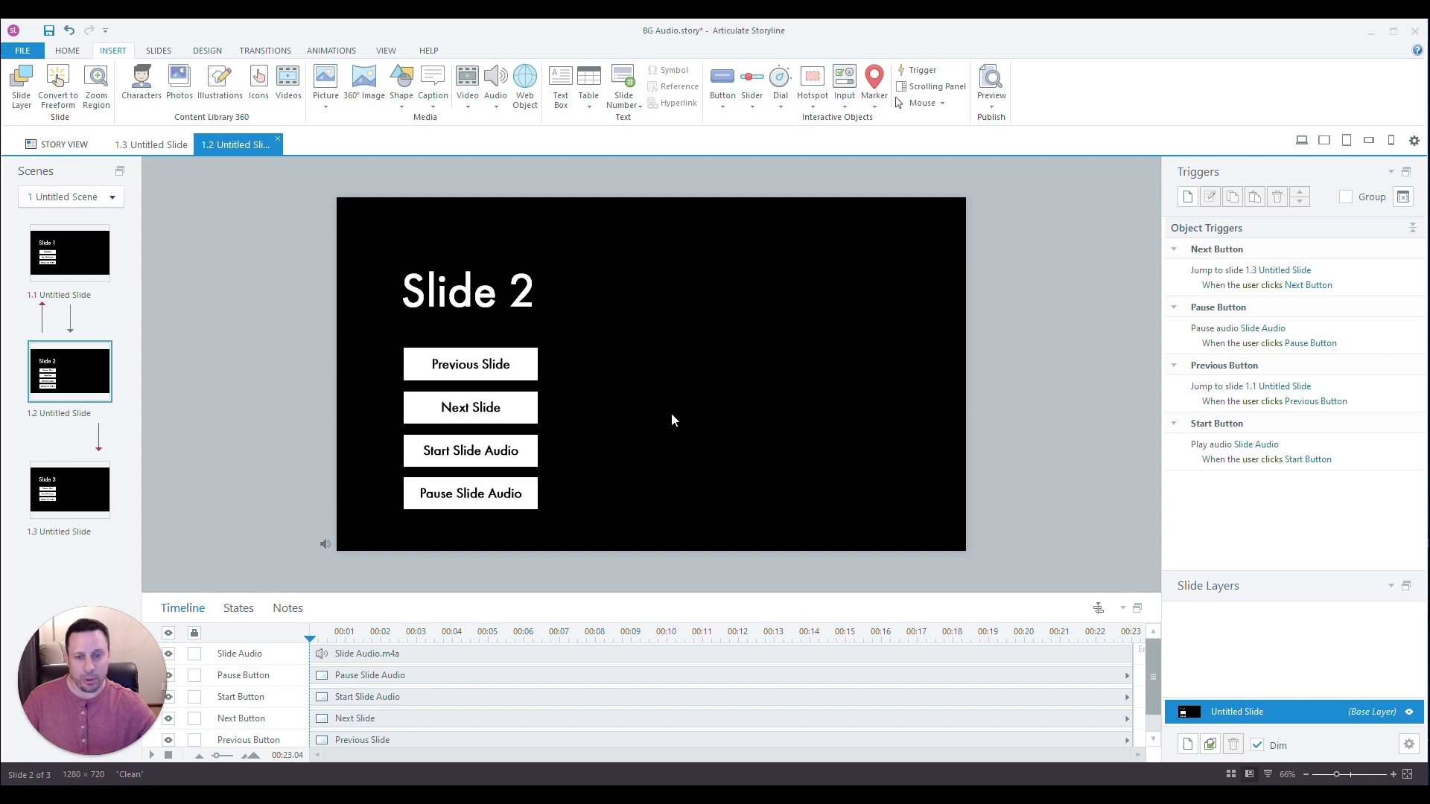
Step: Preview the entire project, advance to Slide 2 and start its audio
left_click(991, 104)
left_click(961, 170)
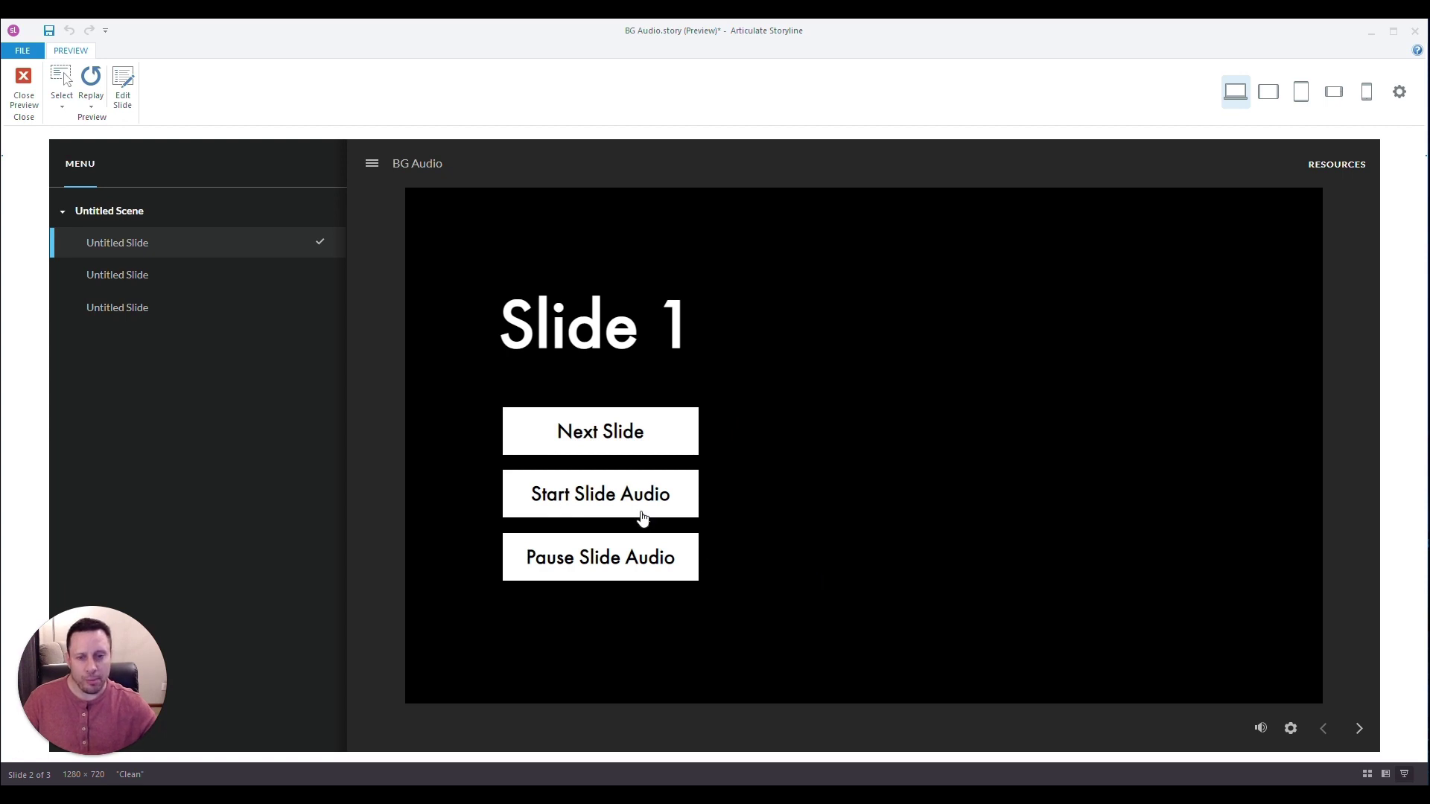
left_click(609, 436)
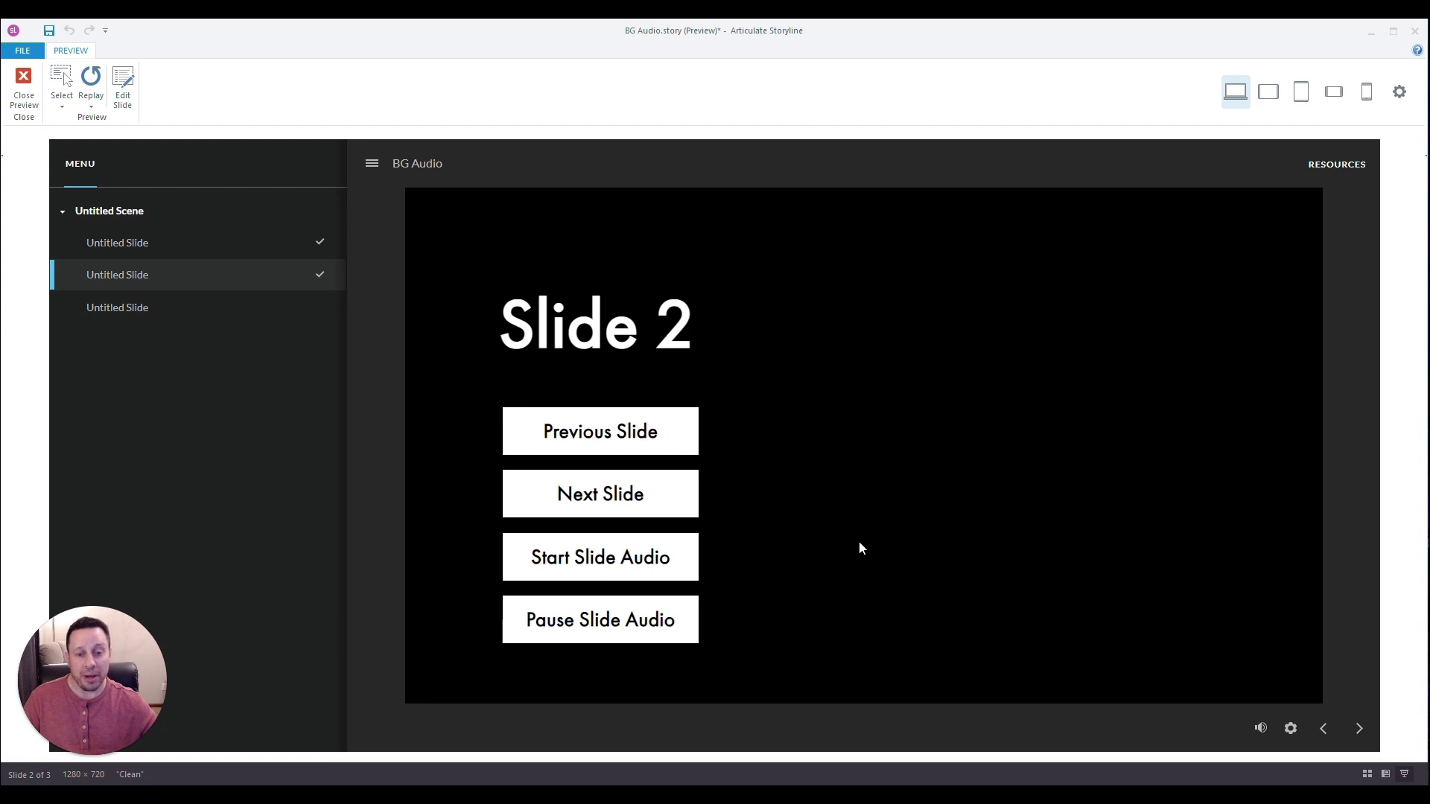
left_click(642, 569)
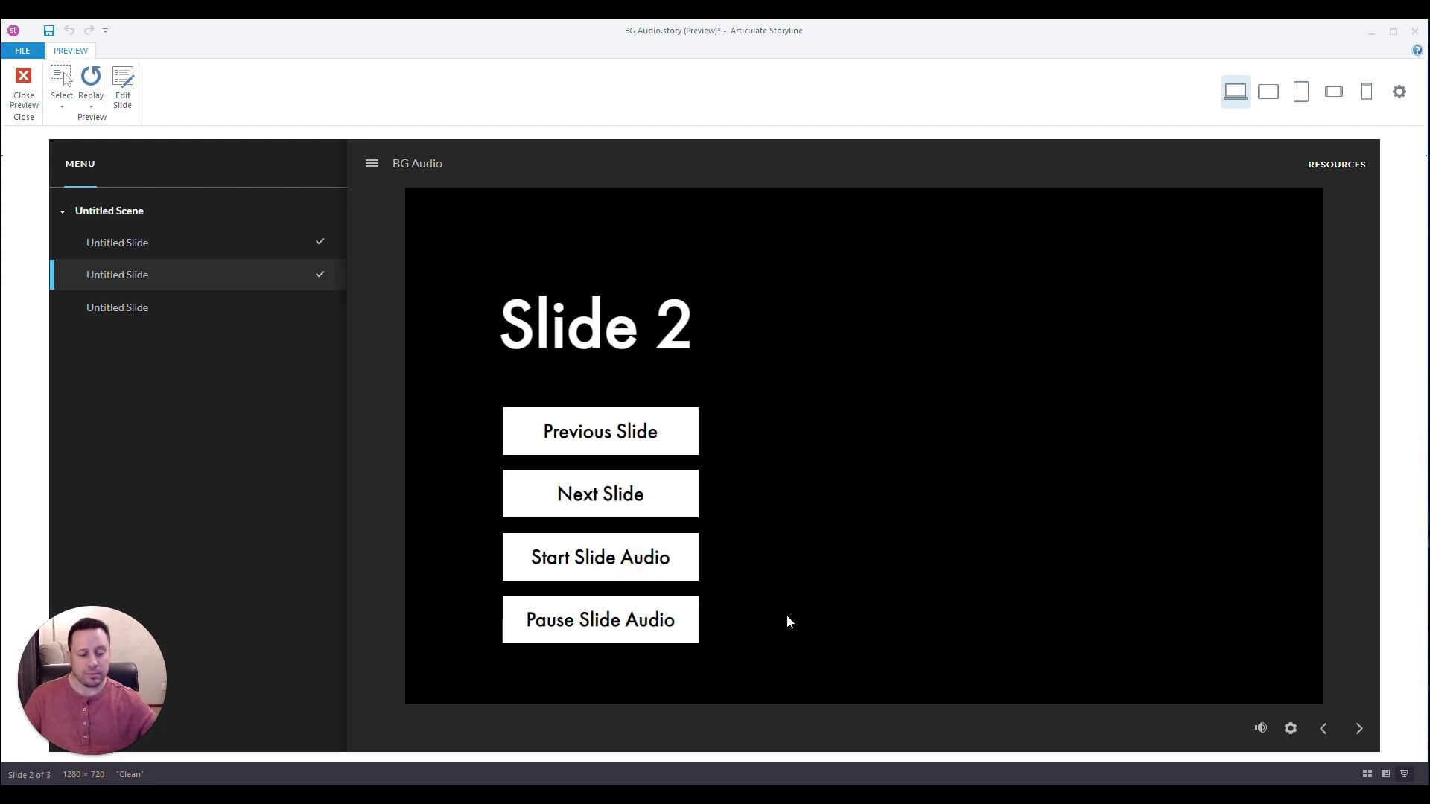
Step: Lower system volume, start Slide 3's audio, then return to Slide 2 and restart its audio
key("XF86AudioLowerVolume")
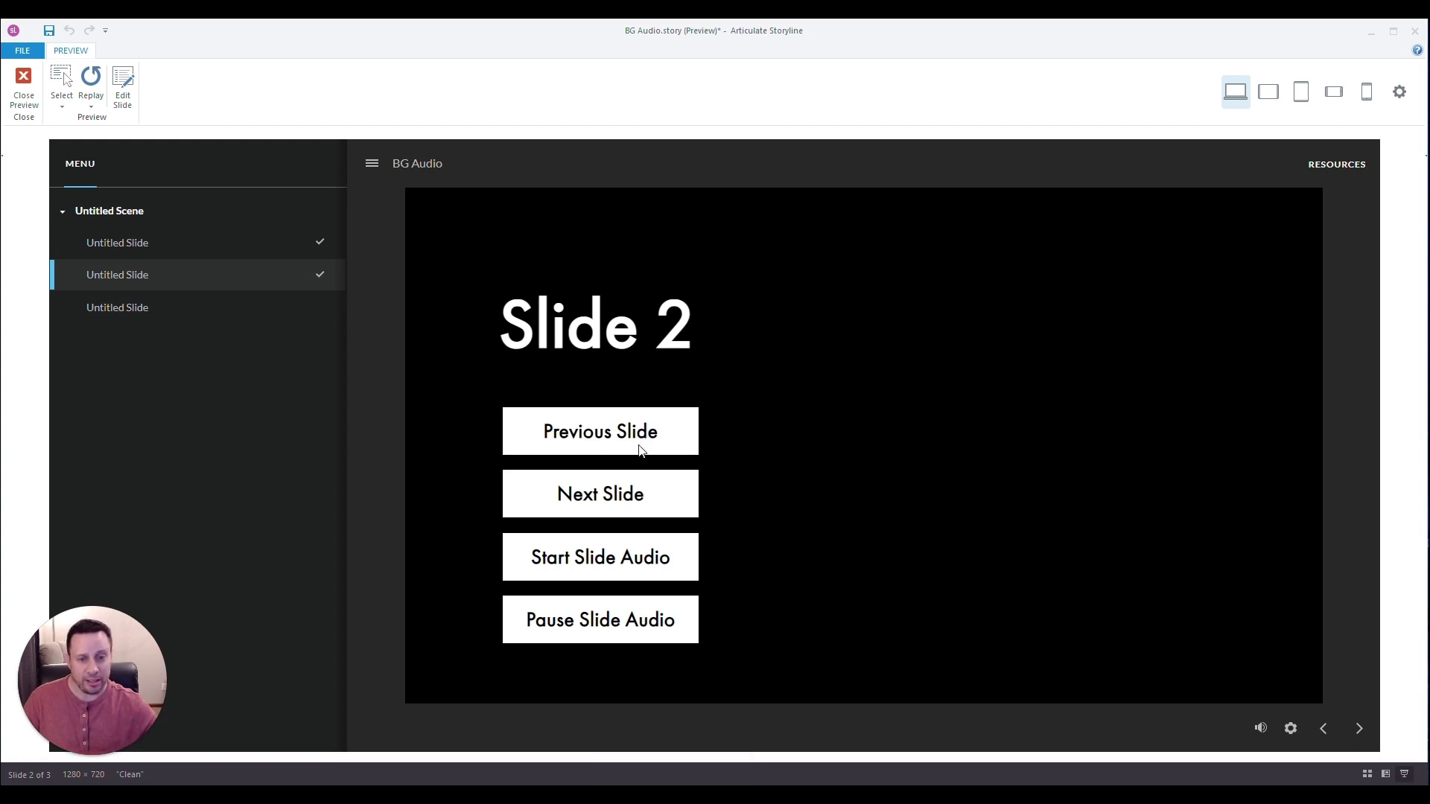
left_click(625, 478)
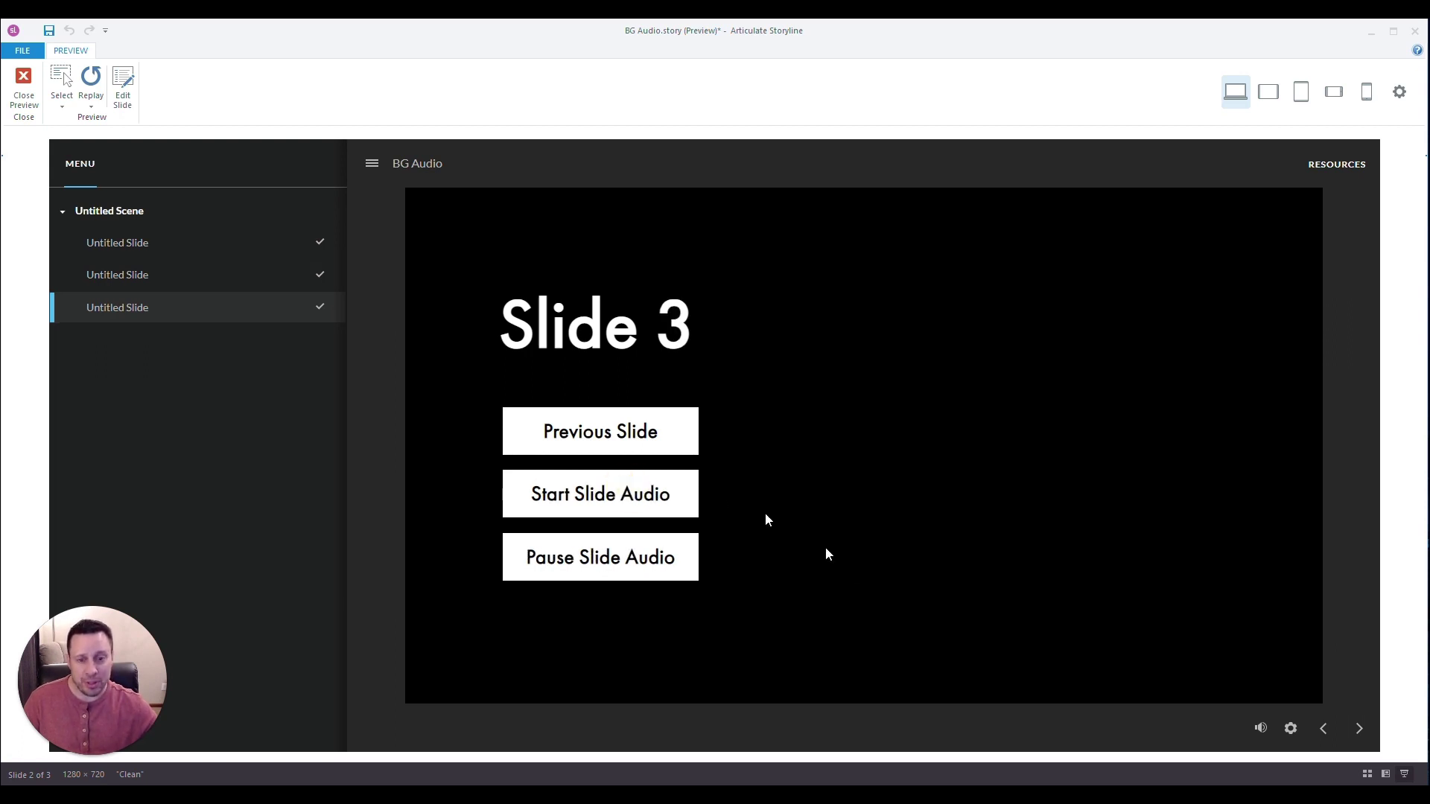
left_click(607, 498)
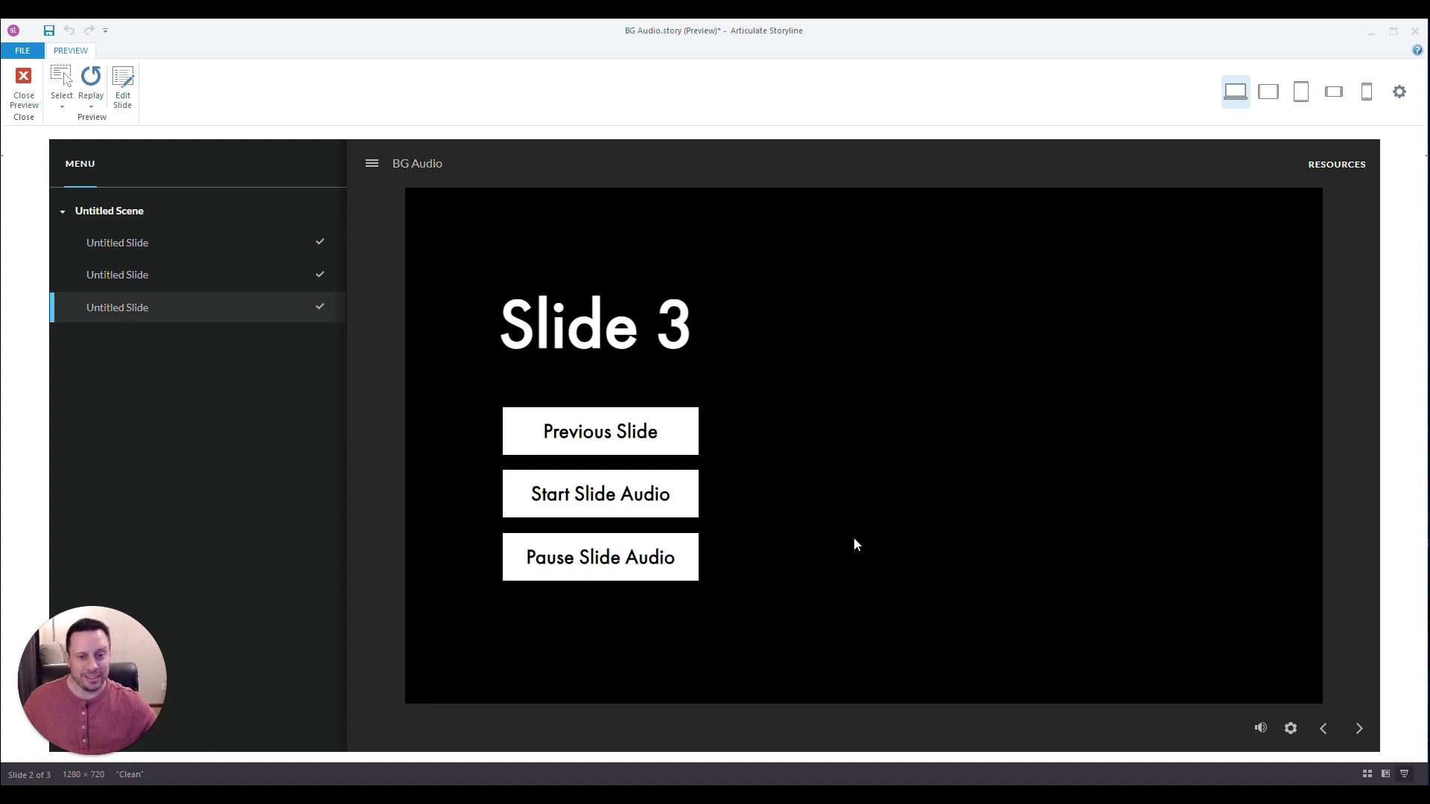
left_click(598, 439)
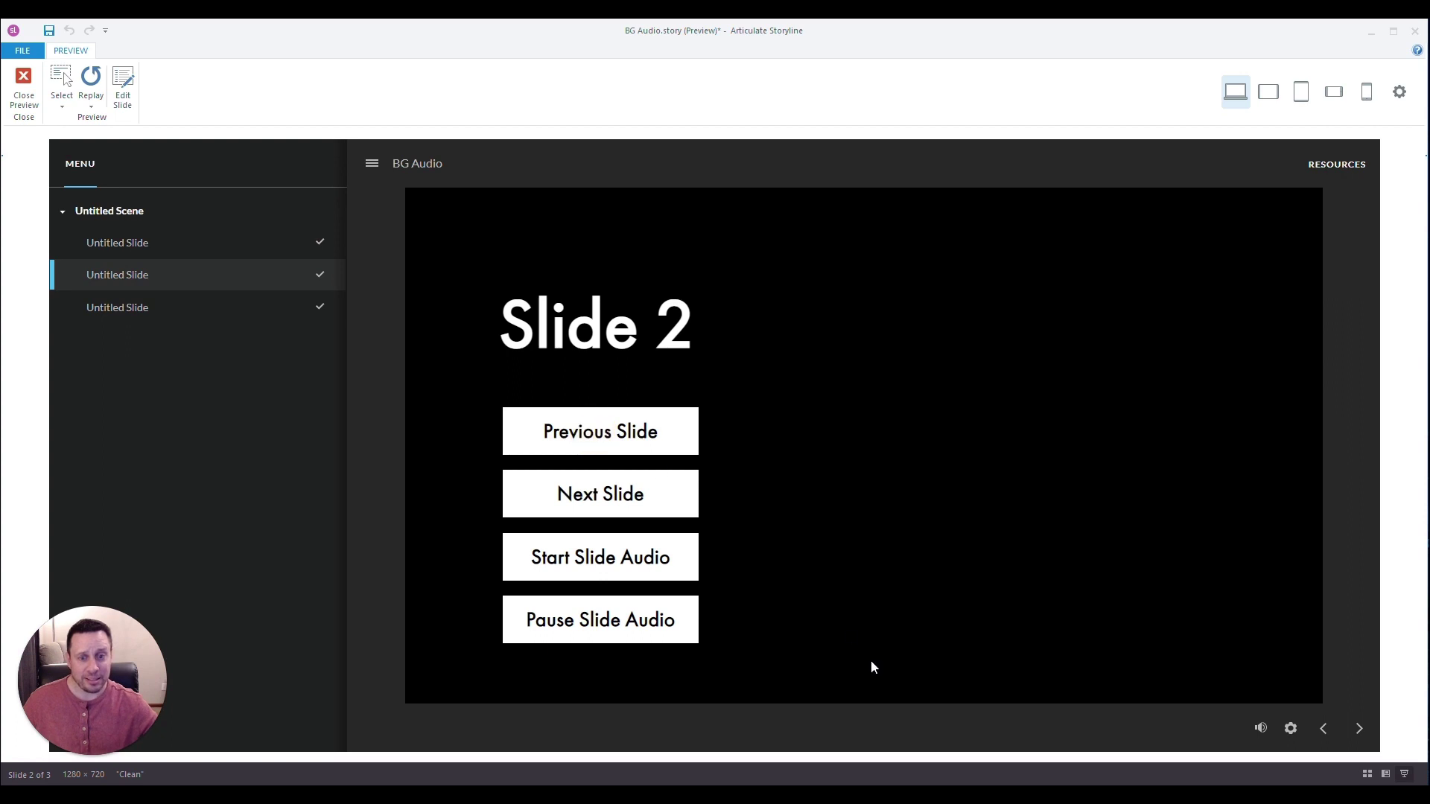
left_click(600, 558)
Step: Exit the full-project preview and resume editing Slide 2
left_click(23, 90)
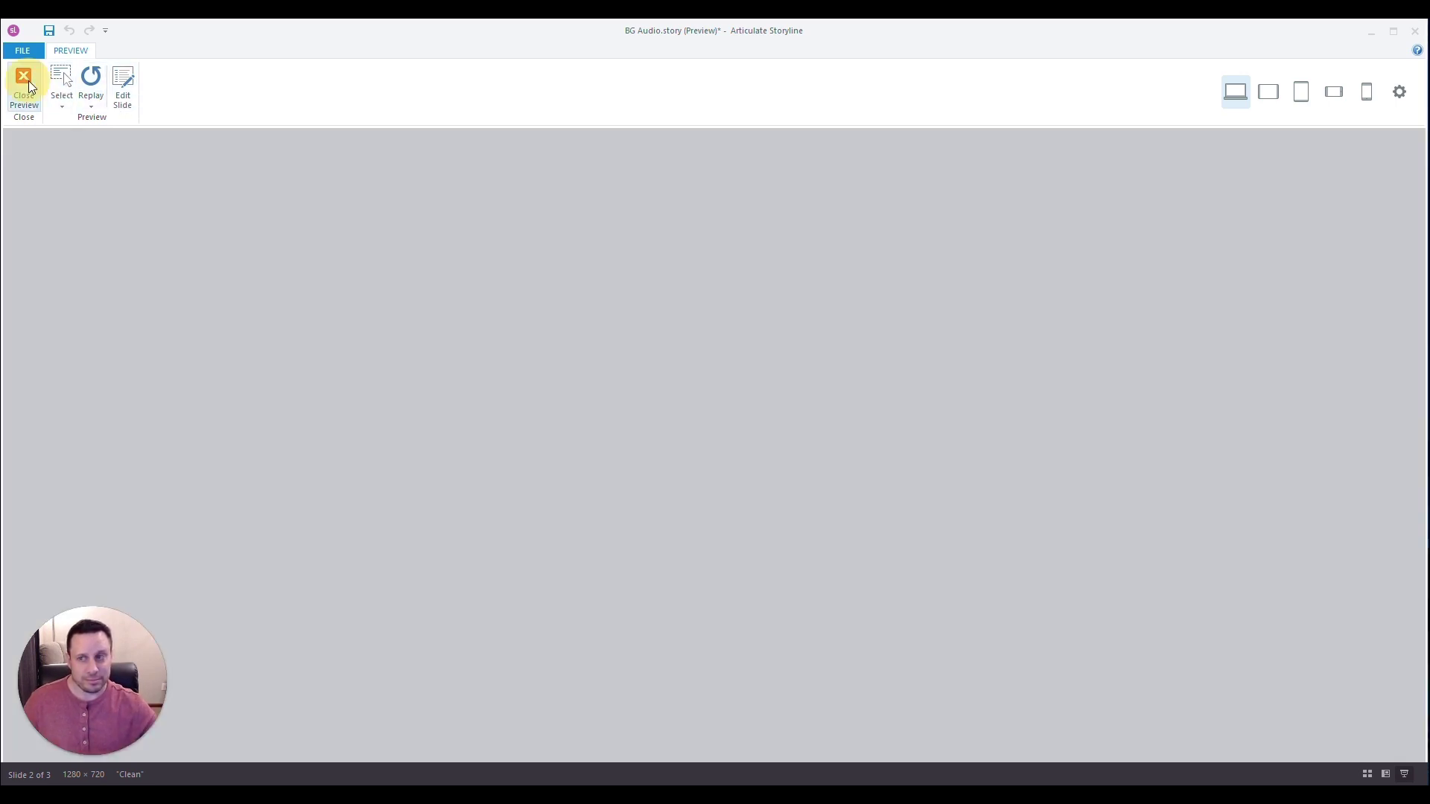